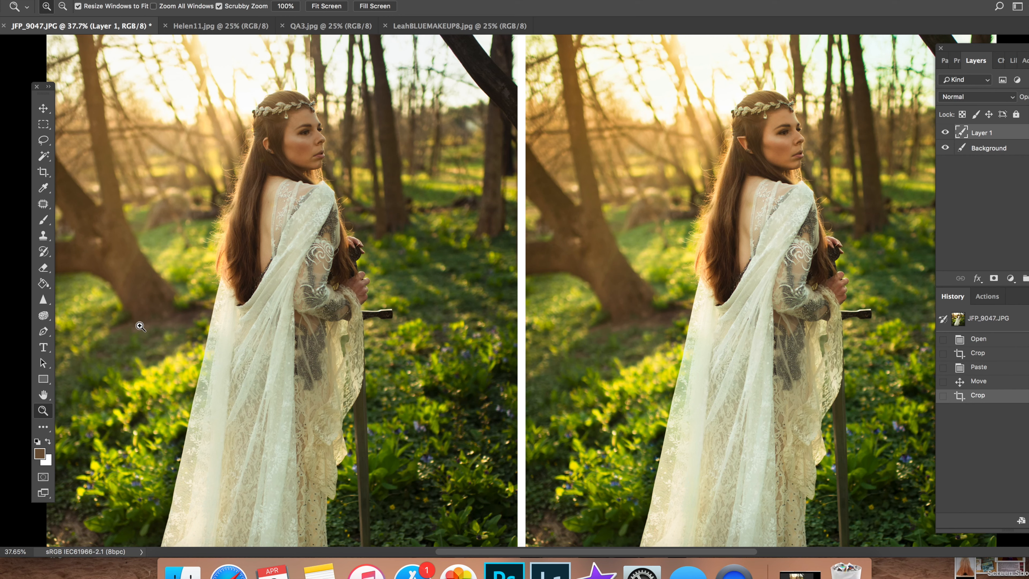
- Examine the woman's ear in the original and the edited elf version of the side-by-side forest photo
left_click_drag(283, 142, 333, 137)
scroll(333, 137, "up", 3)
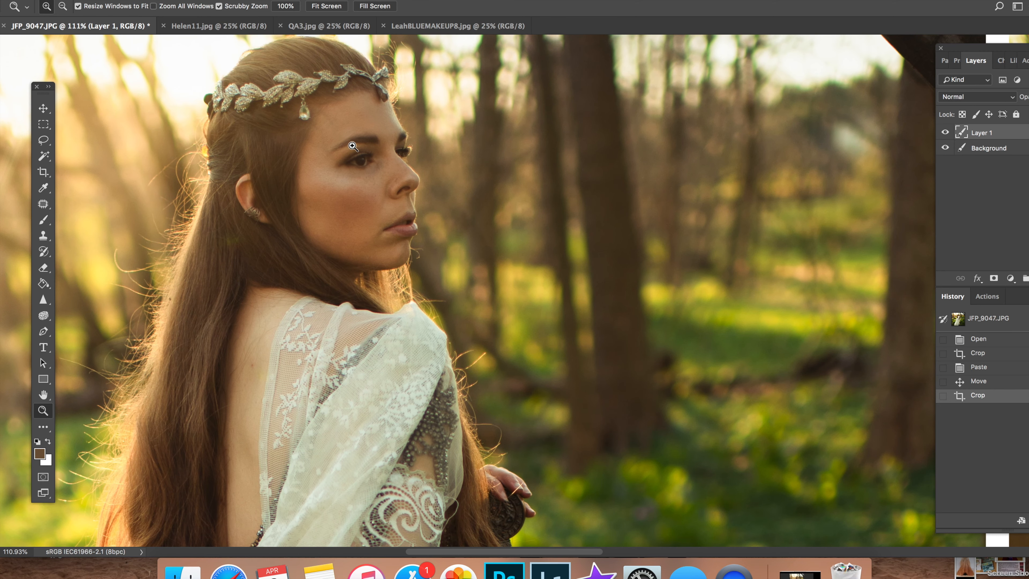
scroll(426, 187, "right", 10)
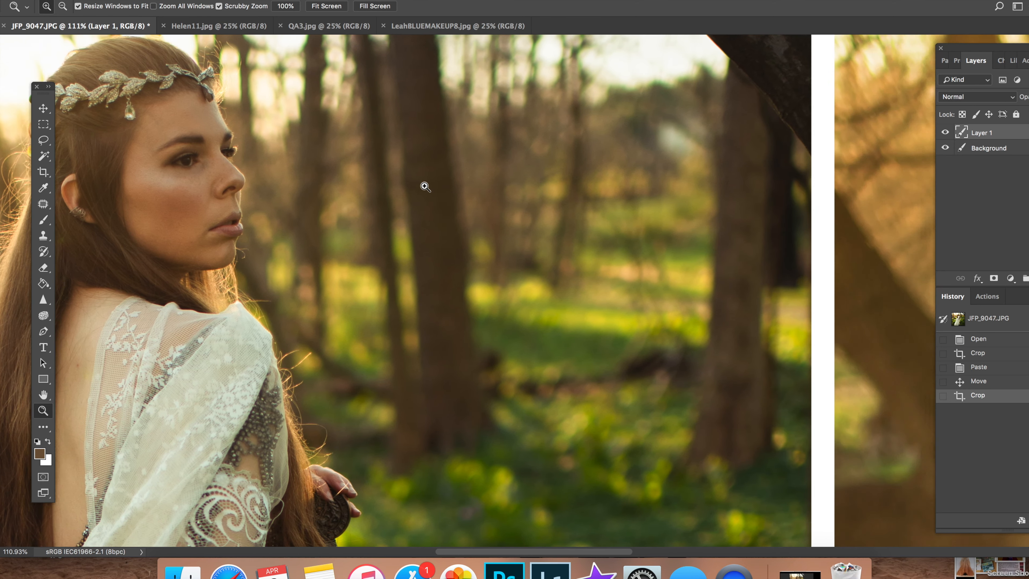
scroll(434, 183, "right", 15)
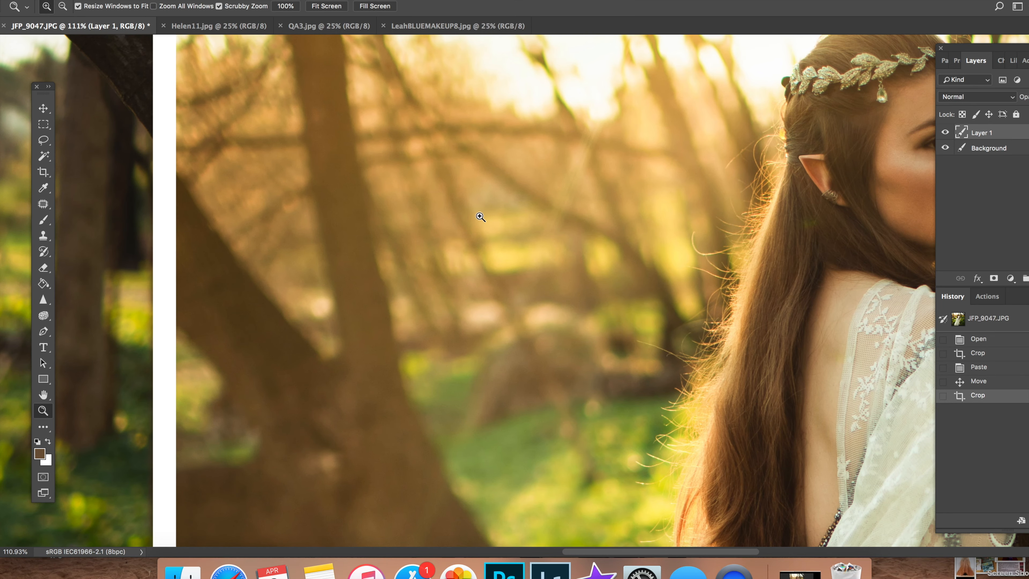
scroll(493, 243, "right", 2)
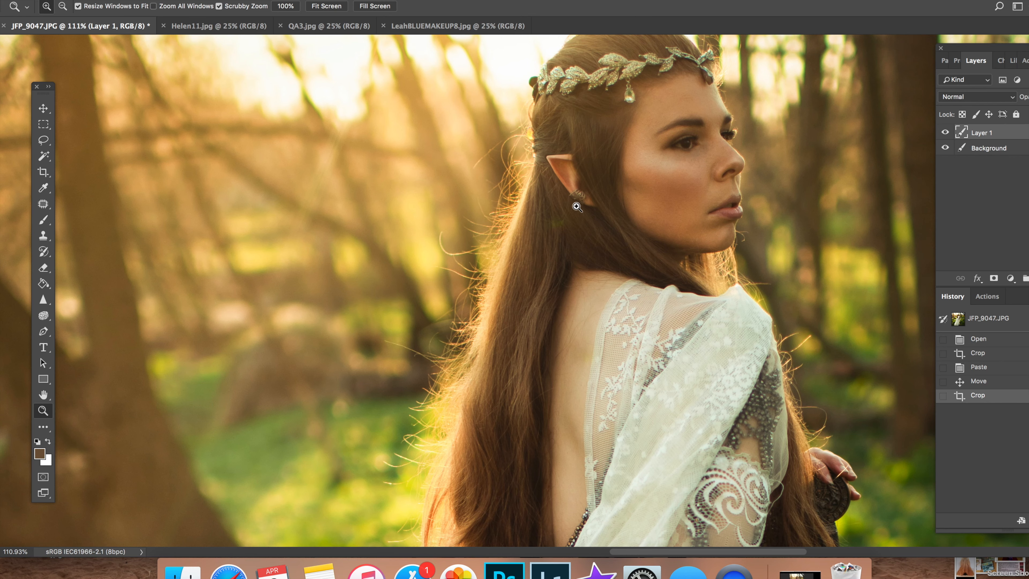
left_click_drag(584, 239, 530, 265)
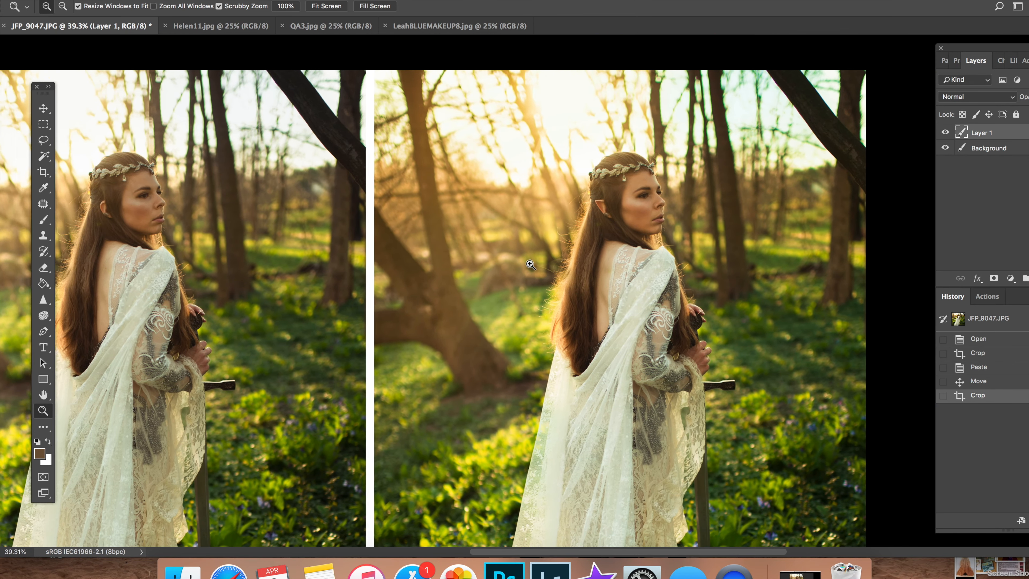
scroll(531, 264, "left", 4)
scroll(531, 265, "down", 2)
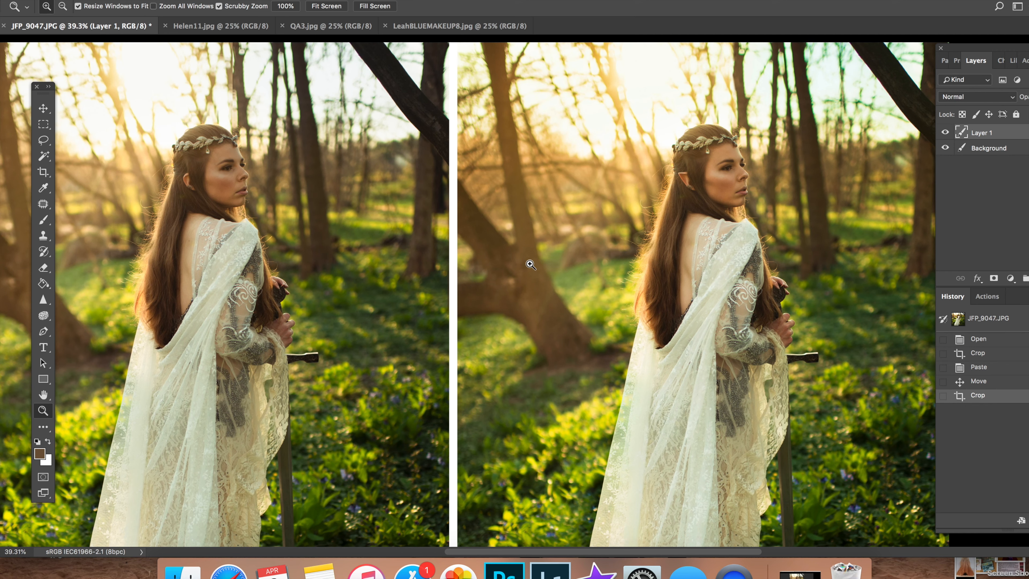
- Review the ears in the other open portraits, Helen11.jpg, QA3.jpg and LeahBLUEMAKEUP8.jpg
left_click(231, 25)
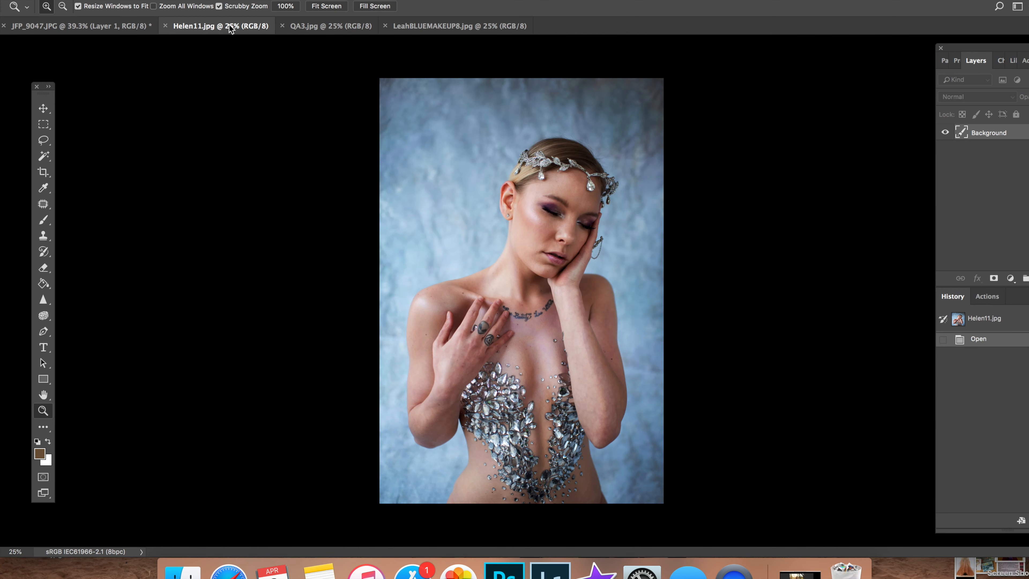
left_click(307, 26)
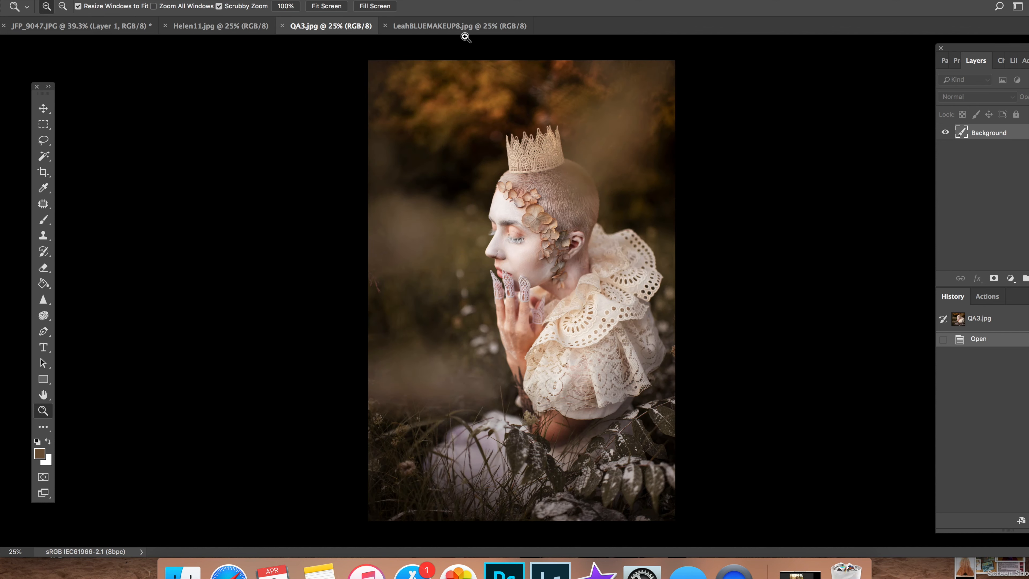
left_click(465, 28)
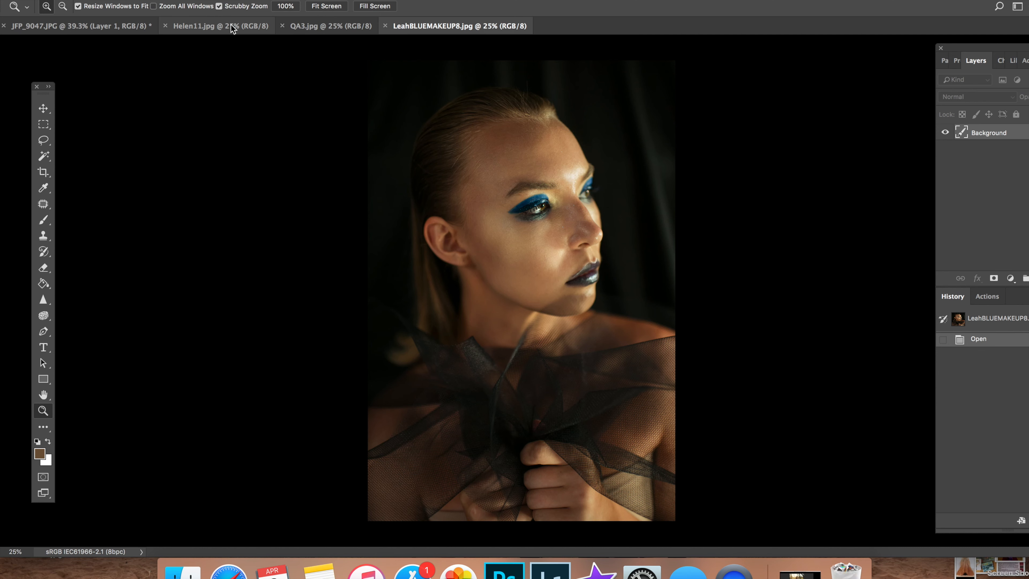
left_click(240, 25)
key("v")
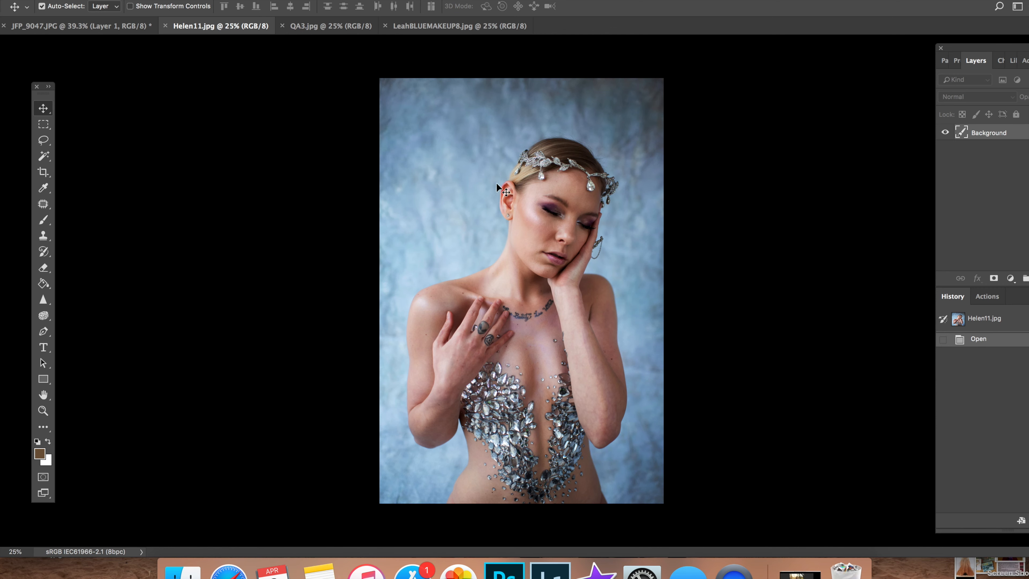
left_click(354, 26)
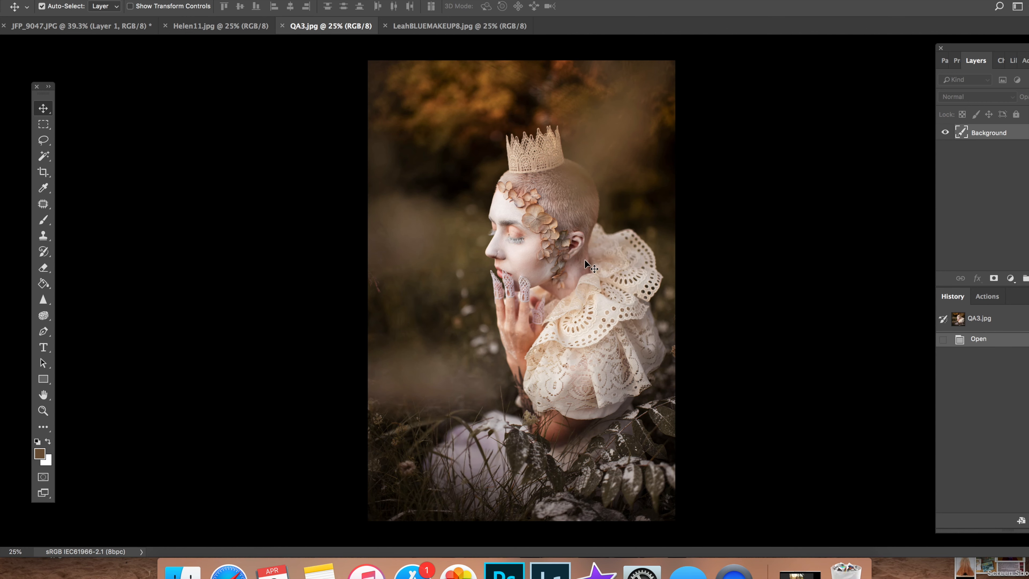
left_click(488, 27)
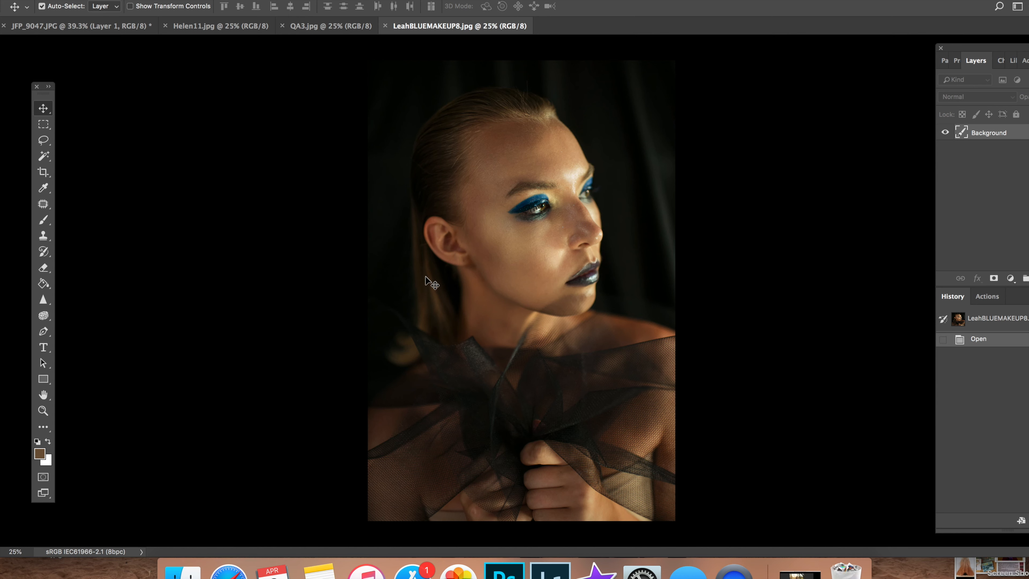
- Duplicate the Background layer of Helen11.jpg, keeping the default copy name
left_click(229, 27)
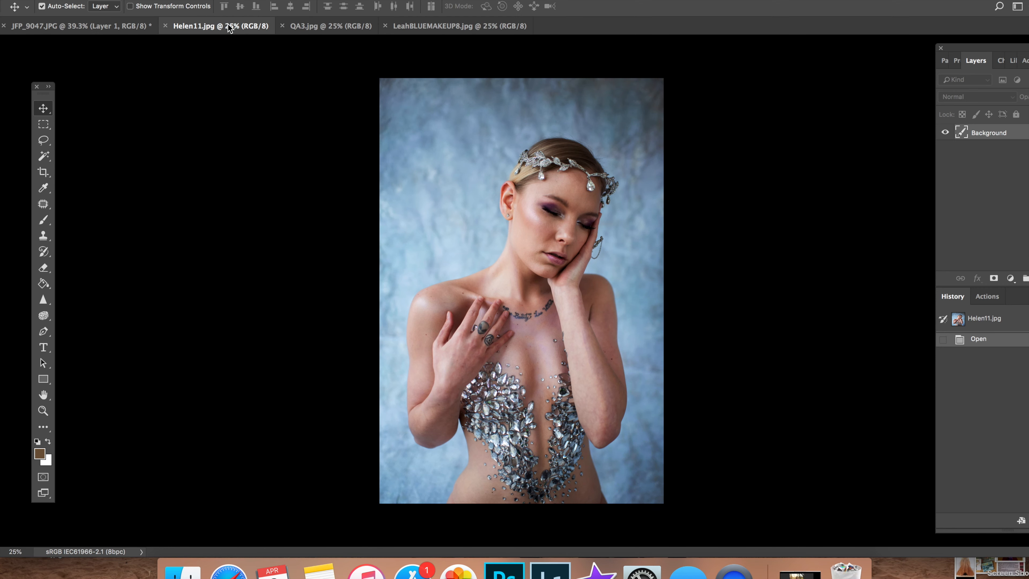
left_click_drag(968, 50, 792, 38)
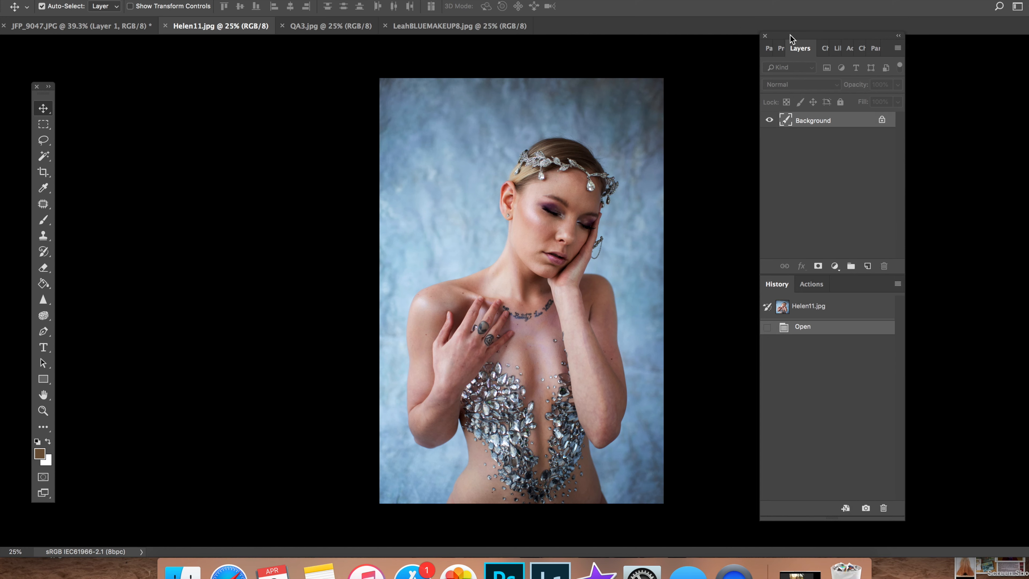
right_click(825, 121)
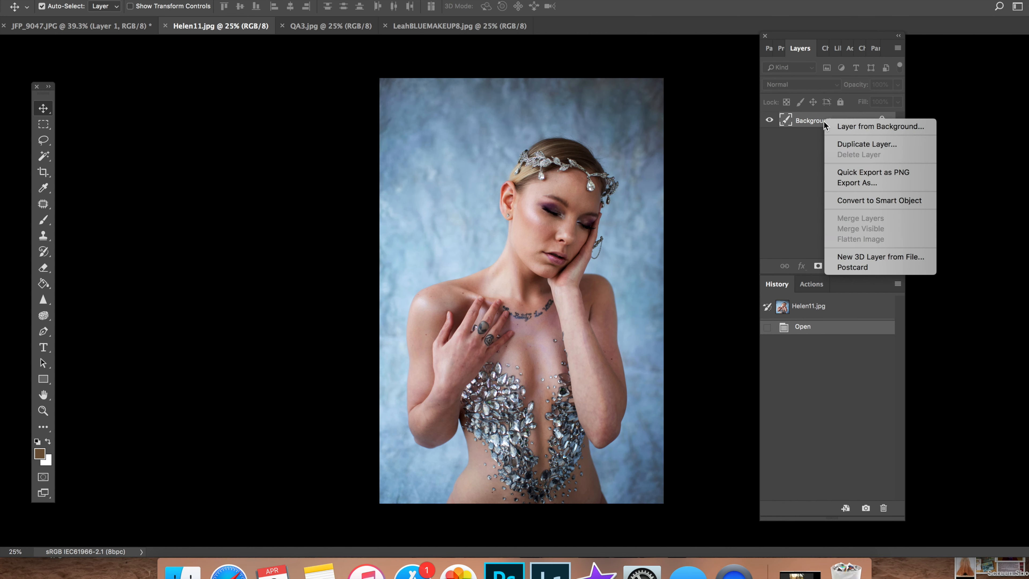
left_click(848, 147)
left_click(626, 216)
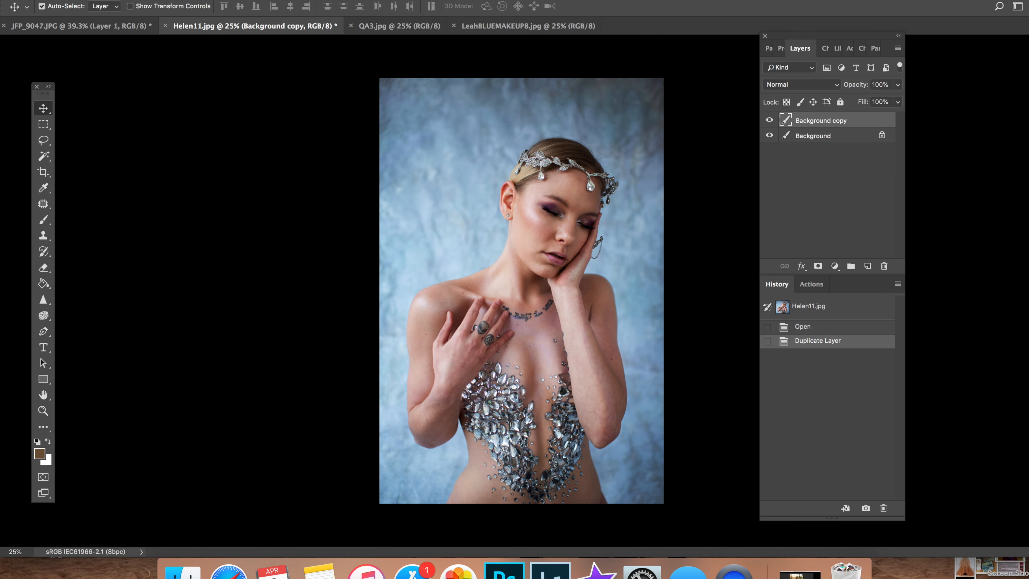
- Open the Liquify filter on the duplicated layer and try out the brush size
left_click(299, 1)
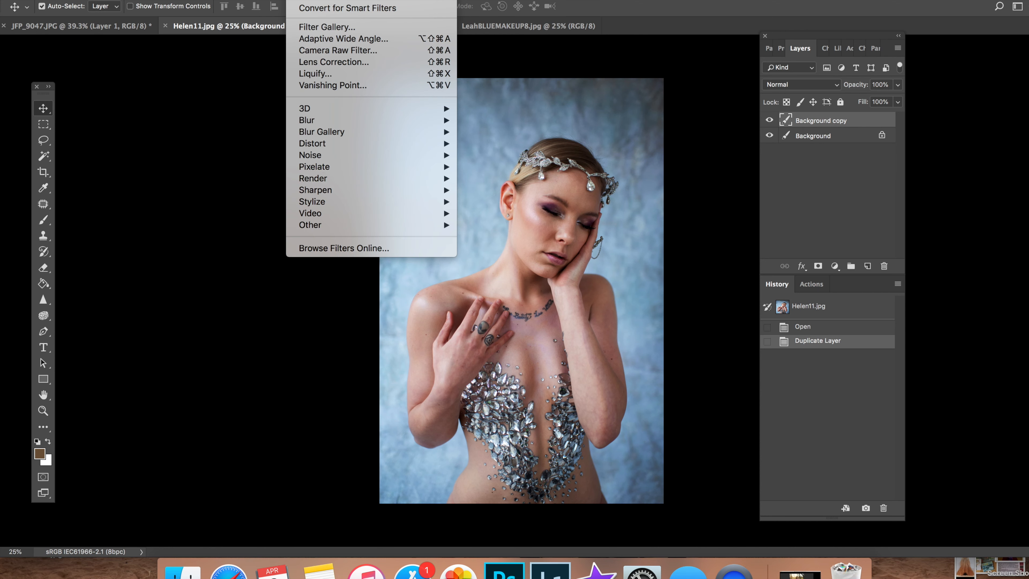
left_click(327, 73)
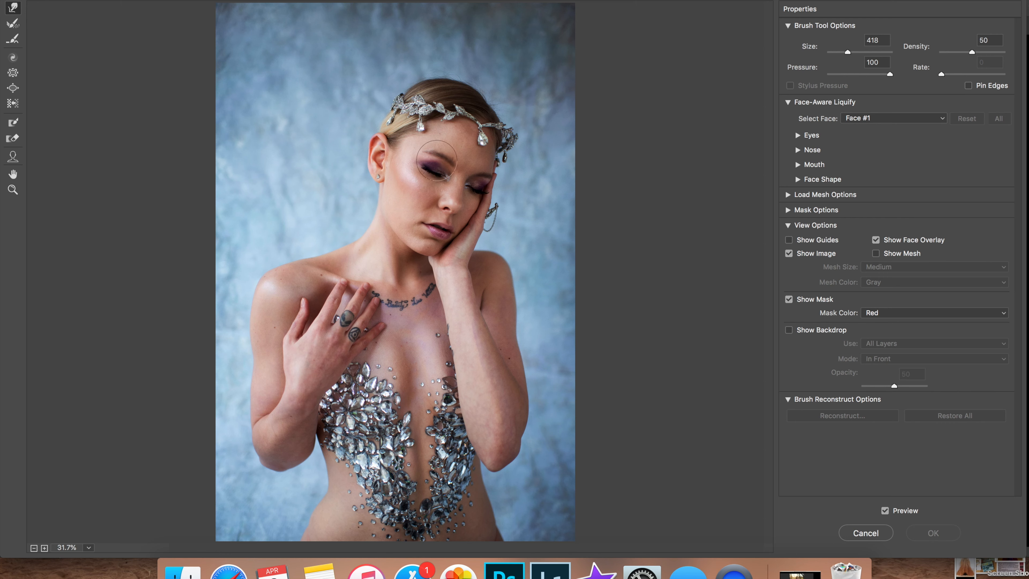
left_click_drag(847, 53, 842, 53)
left_click(870, 53)
left_click(845, 53)
- Set up the Forward Warp tool with a brush size of 243 for reshaping the woman's ear
left_click(12, 190)
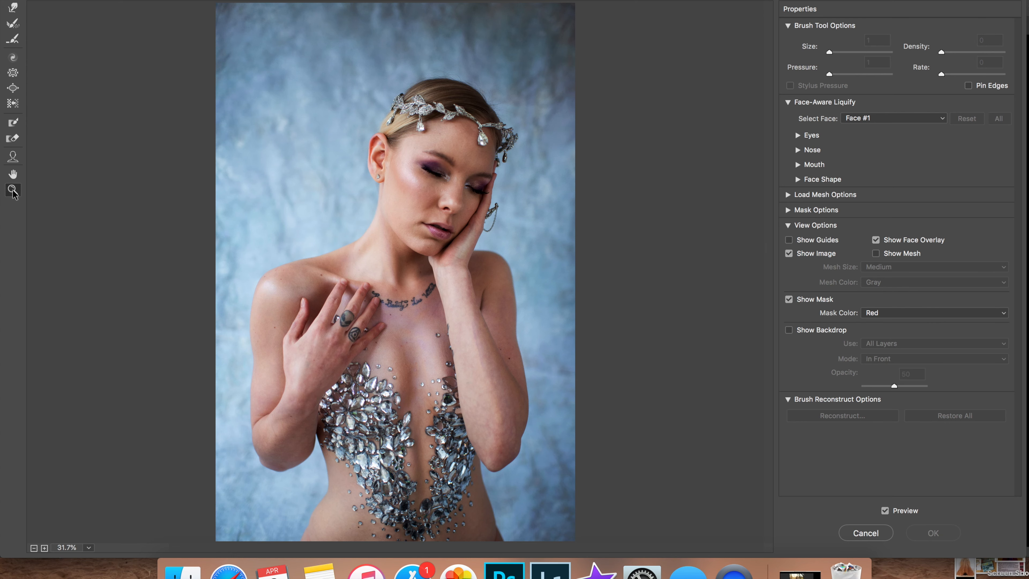
left_click(363, 133)
left_click(389, 138)
left_click(403, 233)
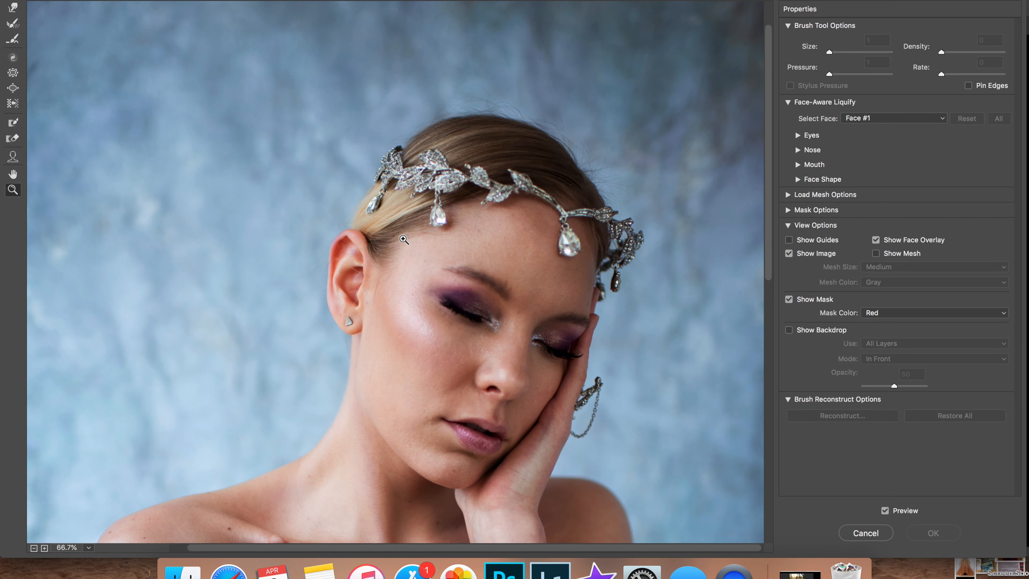
left_click(372, 271)
left_click(340, 221)
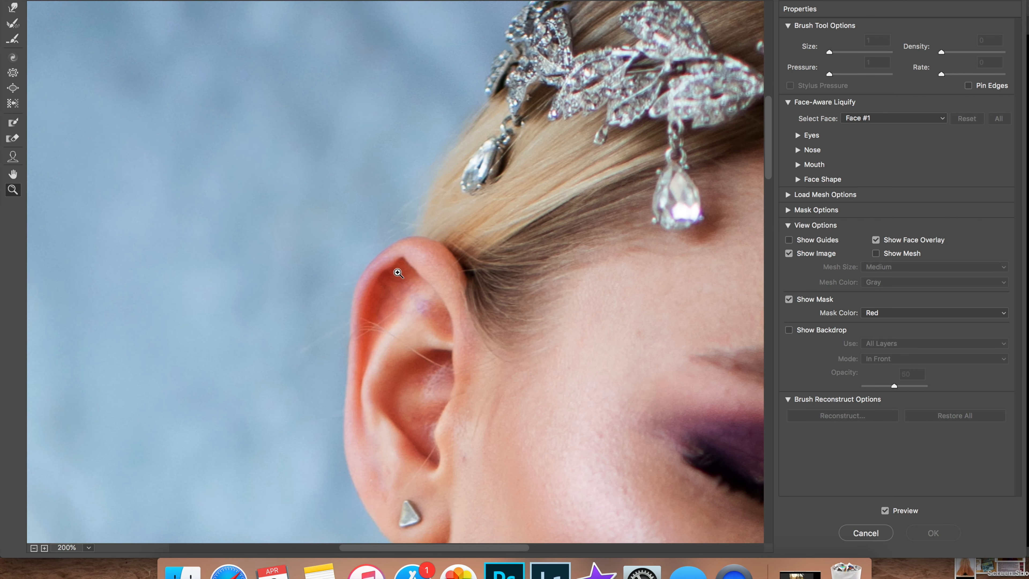
left_click(33, 548)
scroll(443, 410, "down", 5)
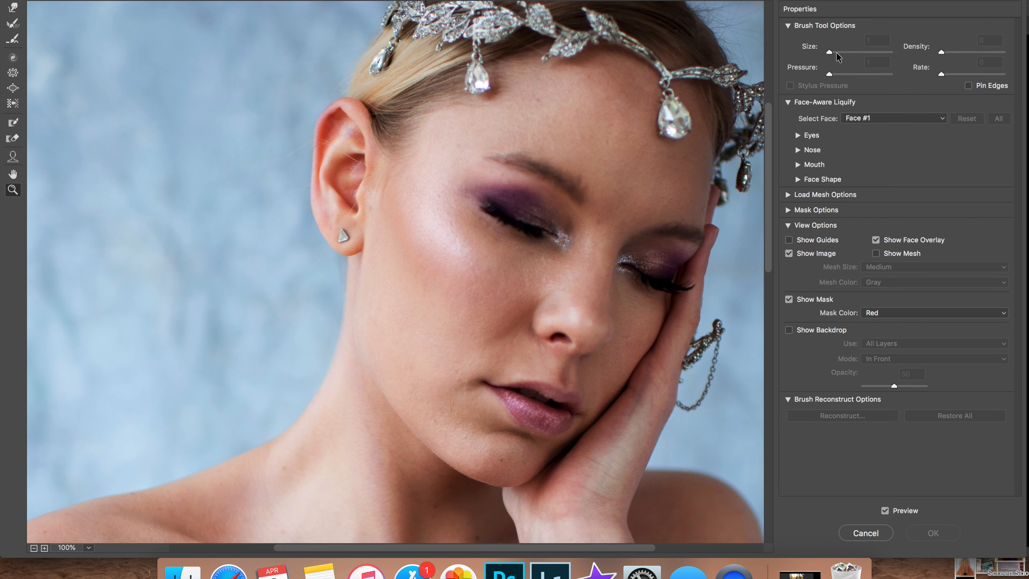
left_click(12, 7)
left_click_drag(846, 52, 838, 52)
left_click_drag(844, 52, 847, 52)
left_click_drag(847, 52, 848, 51)
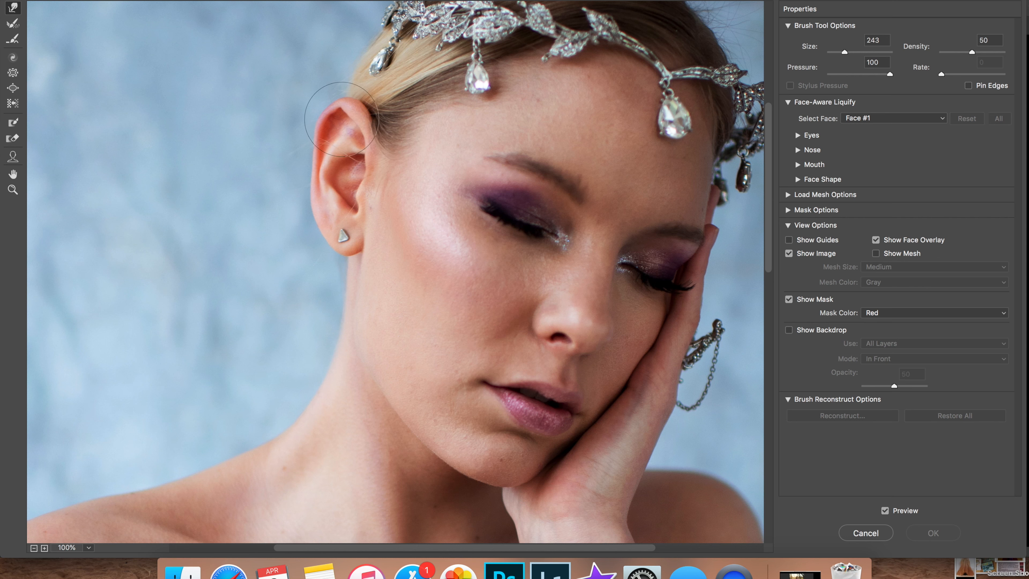
- Push the top of the ear gradually upward with short Forward Warp strokes
left_click(342, 119)
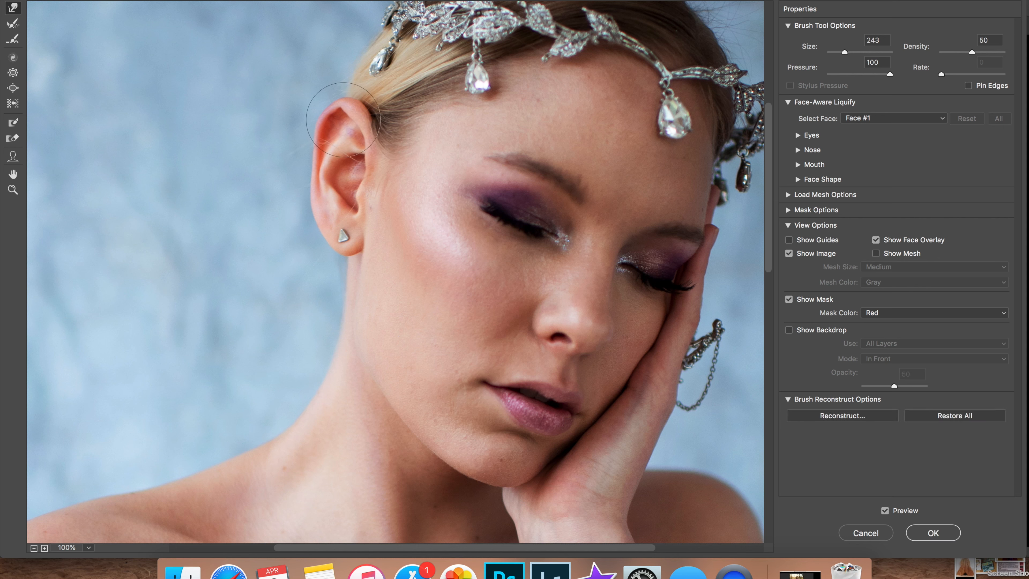
left_click_drag(342, 122, 340, 113)
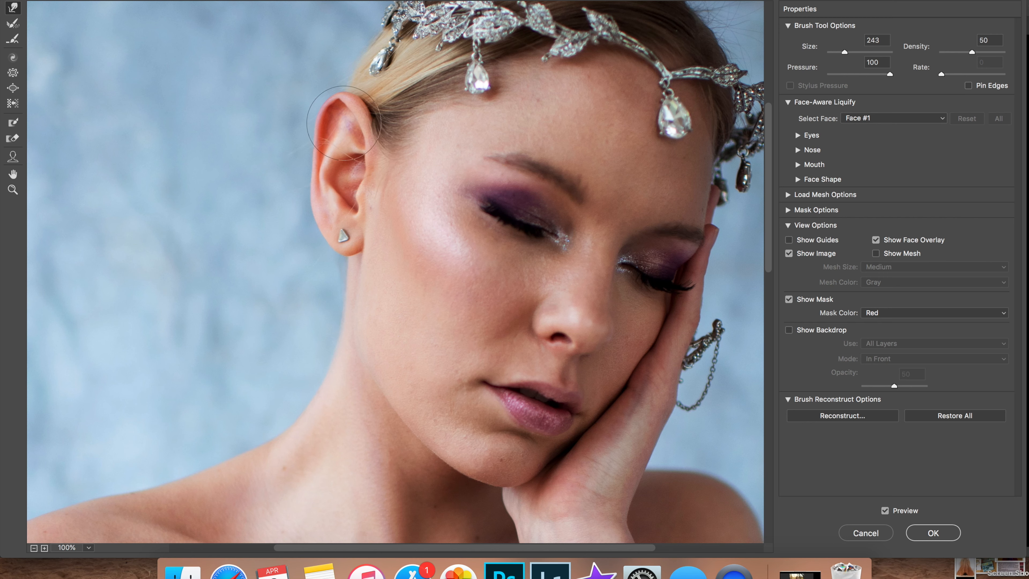
left_click_drag(345, 127, 342, 117)
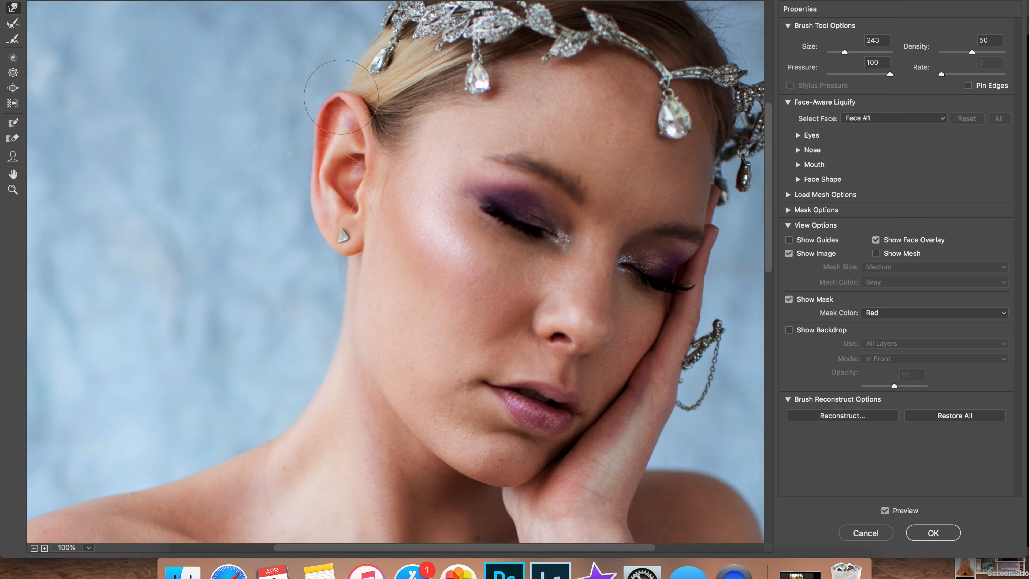
left_click_drag(341, 96, 339, 91)
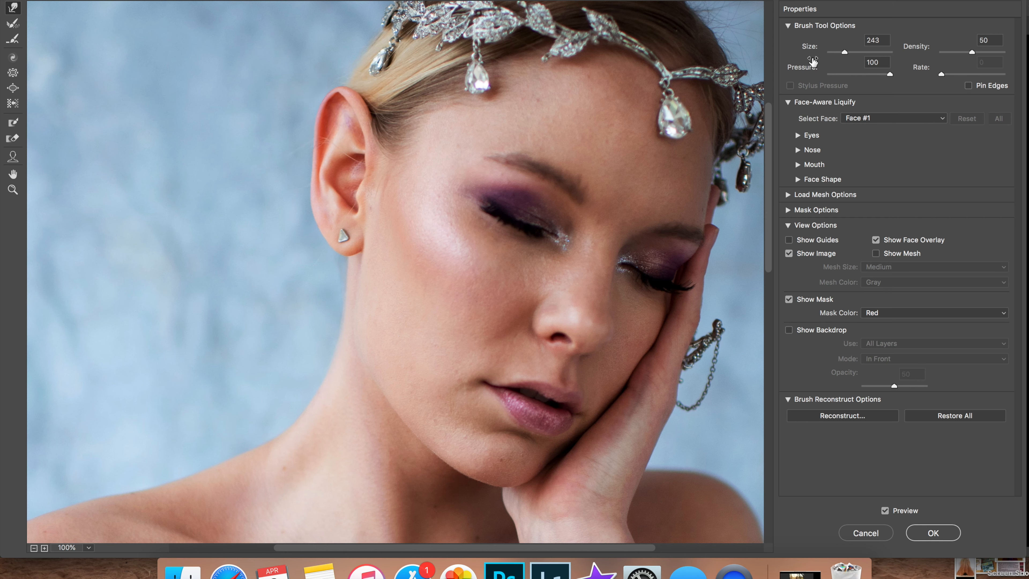
- Stretch the ear upward and its upper outer edge outward at brush size 305, and pull the tip into a point at size 144
left_click_drag(844, 53, 842, 52)
left_click_drag(342, 94, 340, 87)
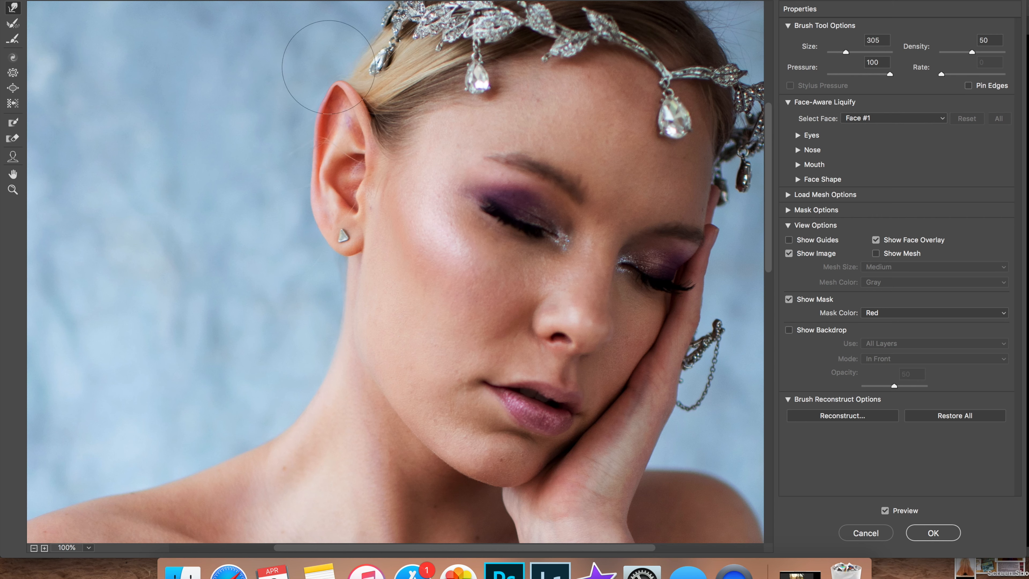
left_click_drag(331, 67, 329, 46)
left_click_drag(298, 127, 287, 127)
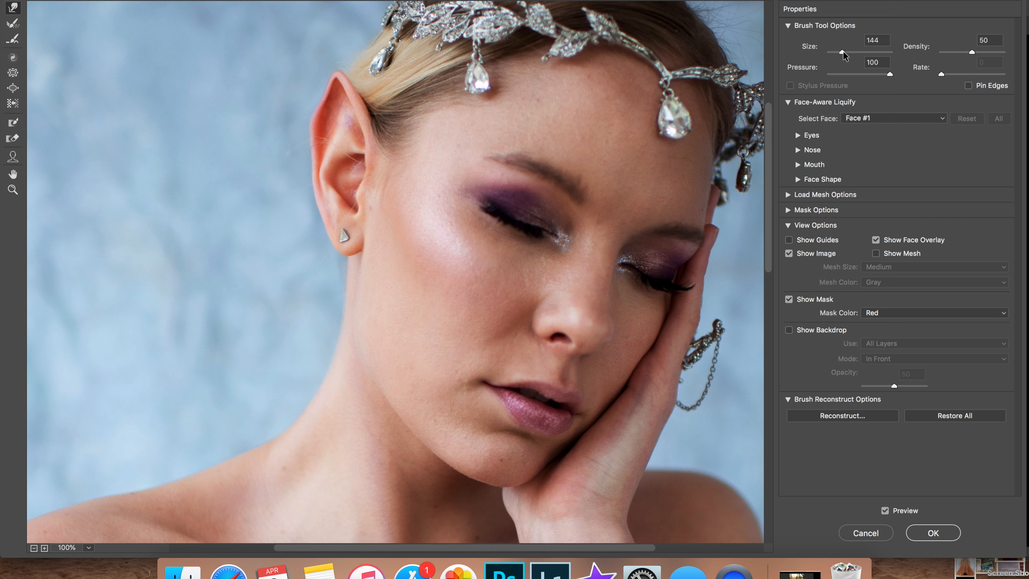
left_click_drag(338, 66, 335, 42)
- Push the bulge on the ear's outer edge slightly inward with the Forward Warp tool at brush size 189
left_click(13, 189)
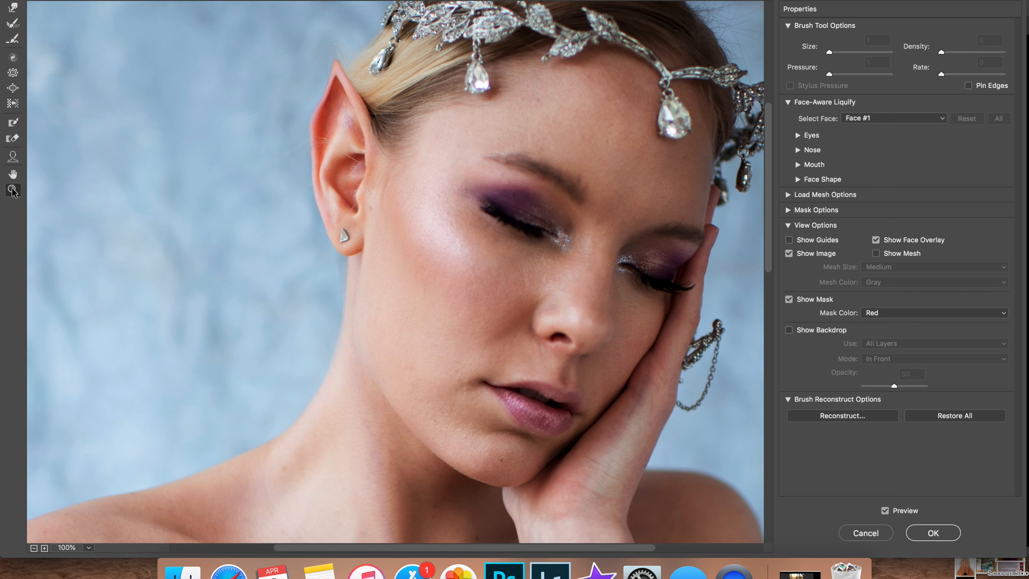
left_click(352, 52)
scroll(450, 373, "down", 5)
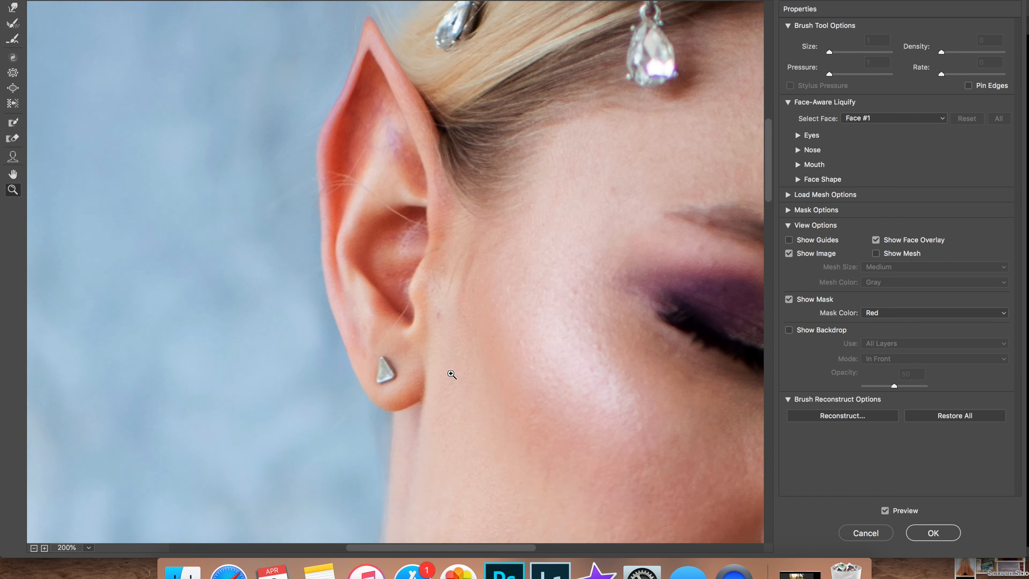
scroll(451, 373, "up", 5)
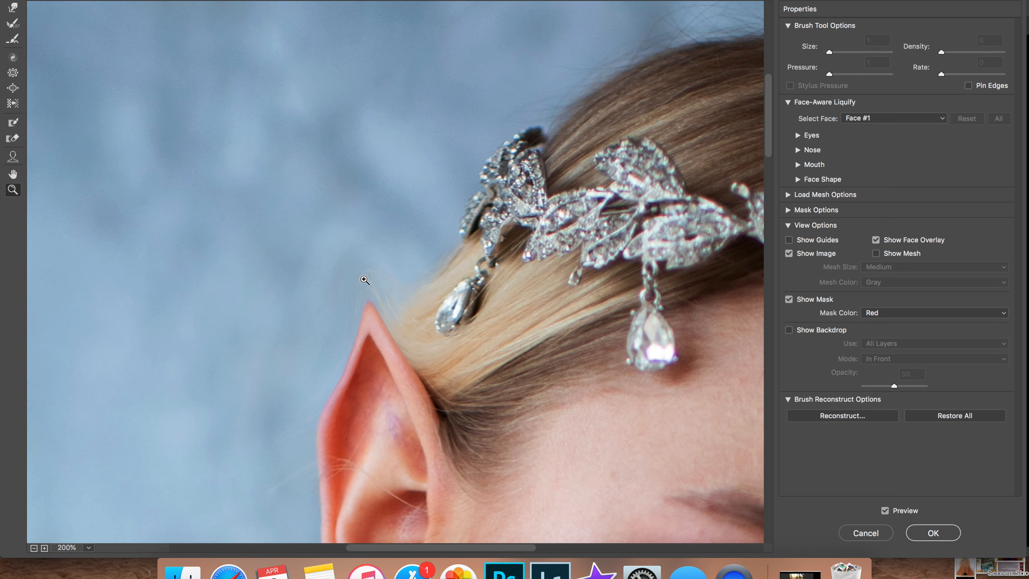
scroll(317, 401, "down", 5)
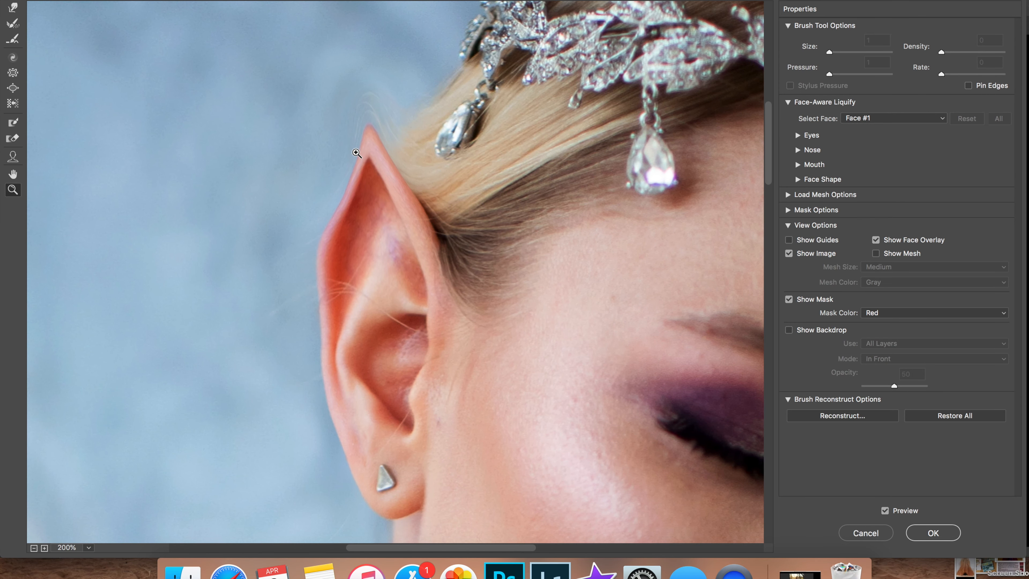
left_click(13, 8)
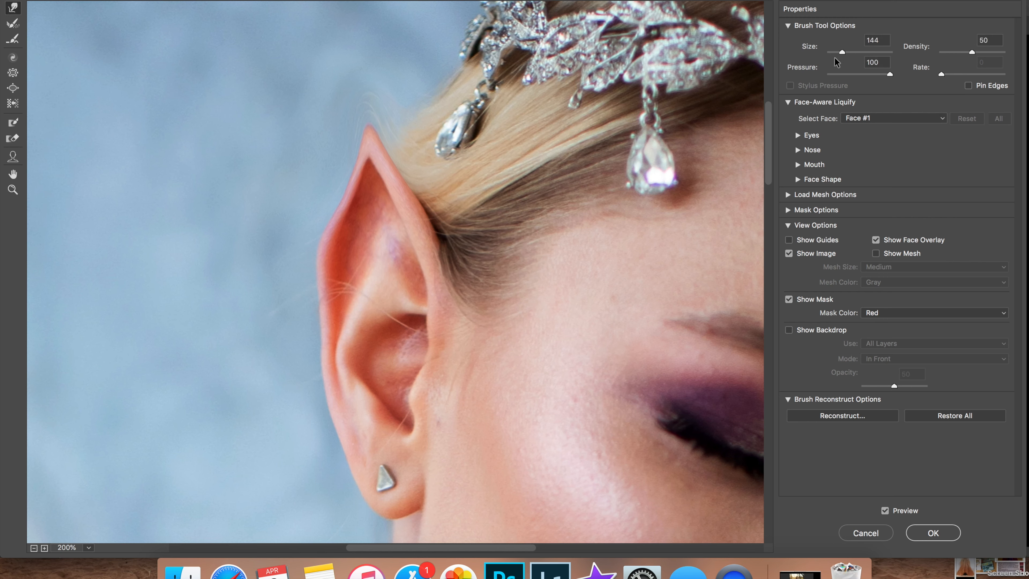
left_click_drag(844, 52, 846, 52)
left_click_drag(299, 249, 308, 249)
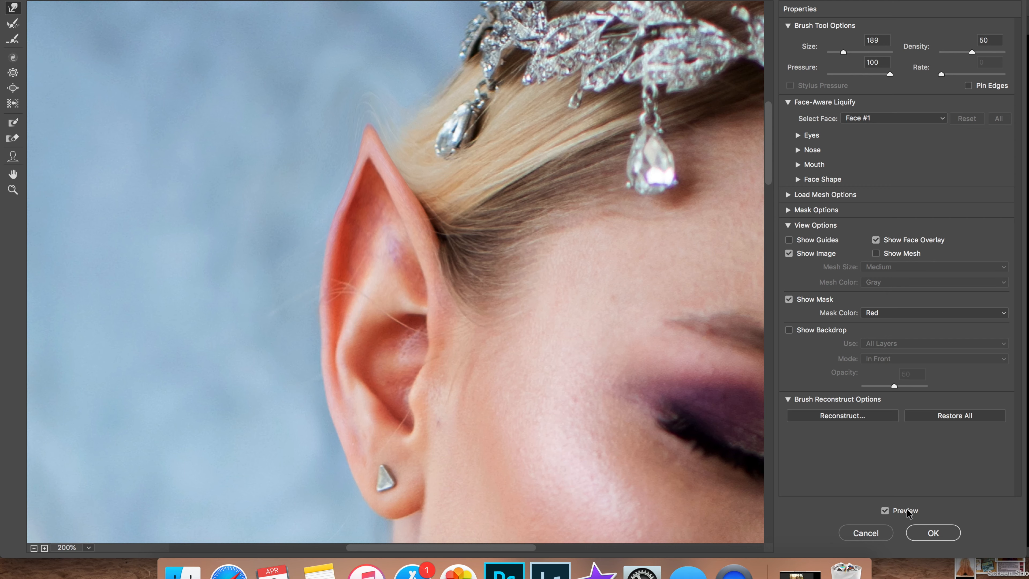
- Apply the Liquify changes and compare the image with and without the Background copy layer
left_click(926, 532)
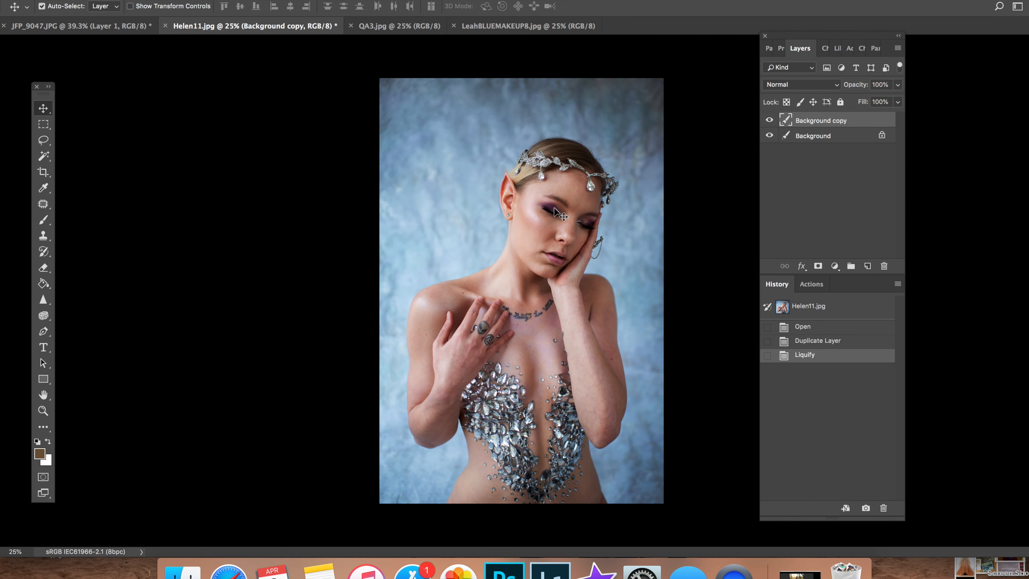
left_click(769, 120)
left_click(770, 120)
left_click(769, 121)
left_click(769, 120)
- Set up the Eraser with a soft 27 px brush for cleaning up around the reshaped ear
left_click(43, 410)
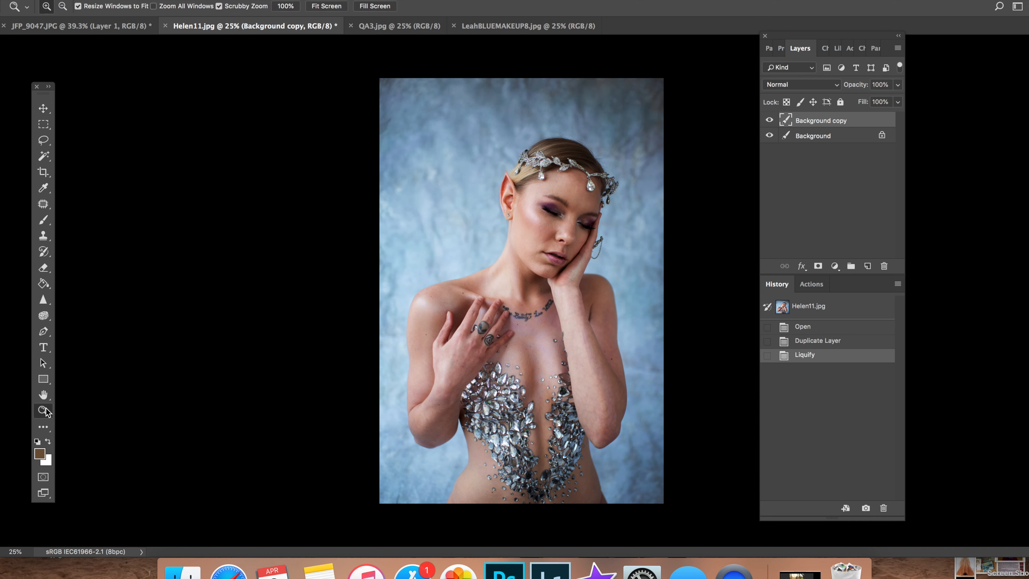
left_click_drag(501, 174, 574, 191)
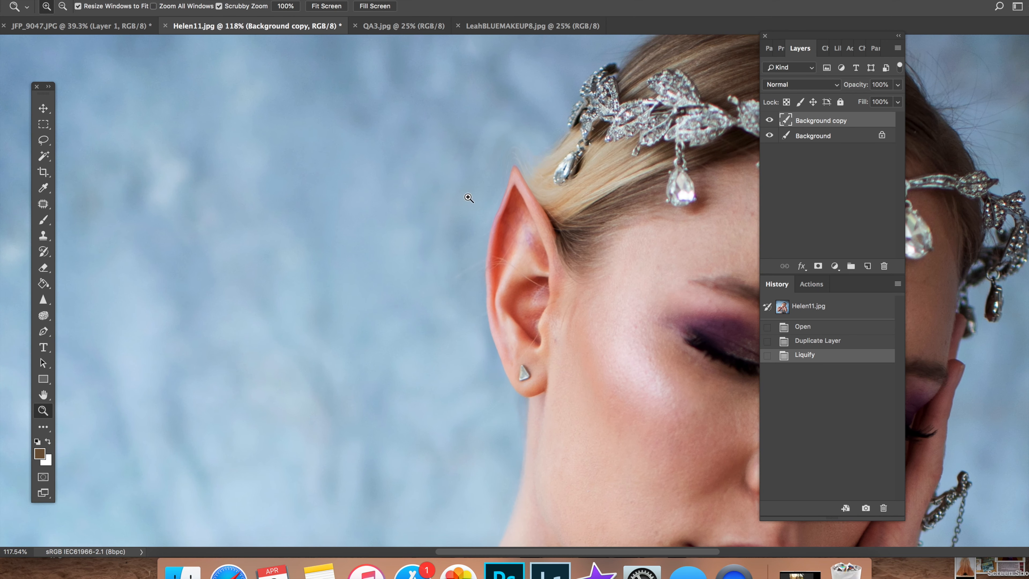
left_click(50, 268)
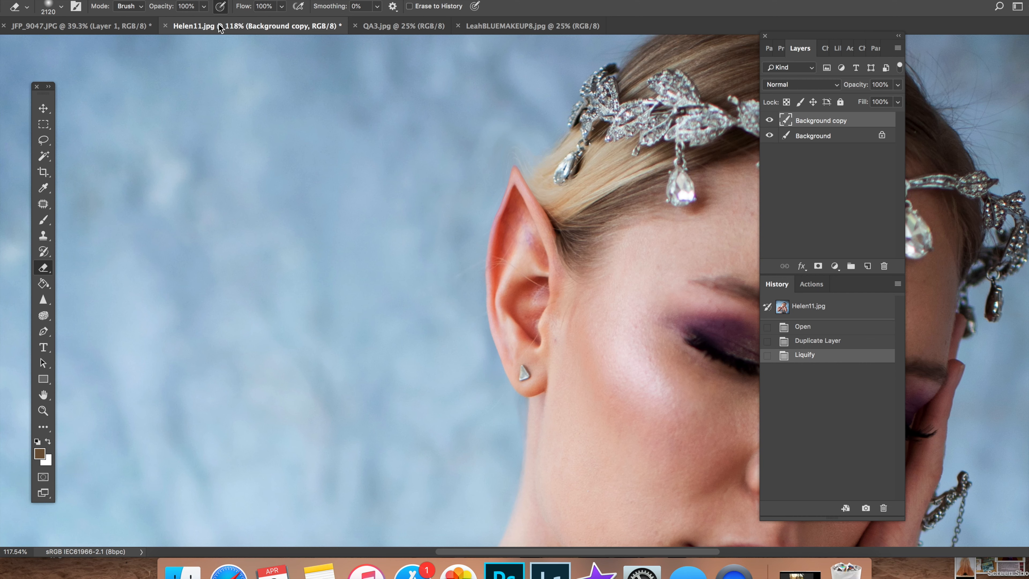
left_click(203, 6)
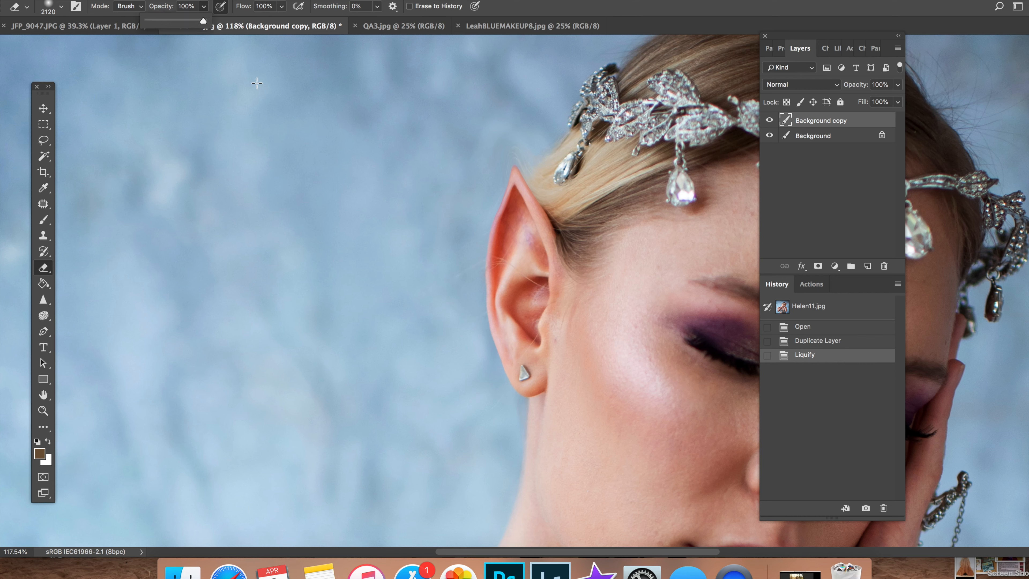
left_click(59, 7)
left_click(111, 45)
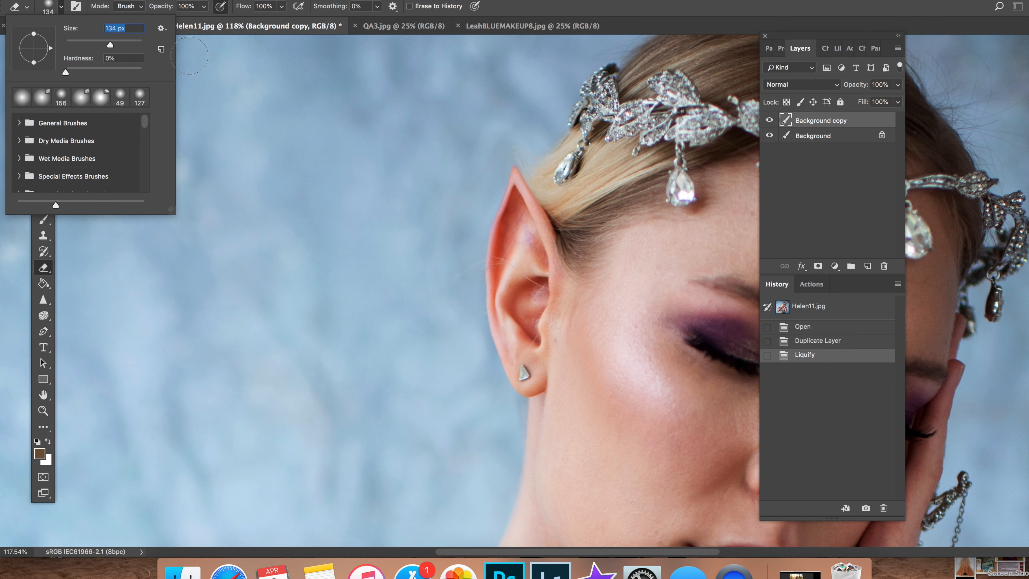
left_click(85, 40)
left_click_drag(79, 45, 75, 44)
left_click(43, 410)
left_click_drag(561, 173, 591, 173)
left_click(43, 267)
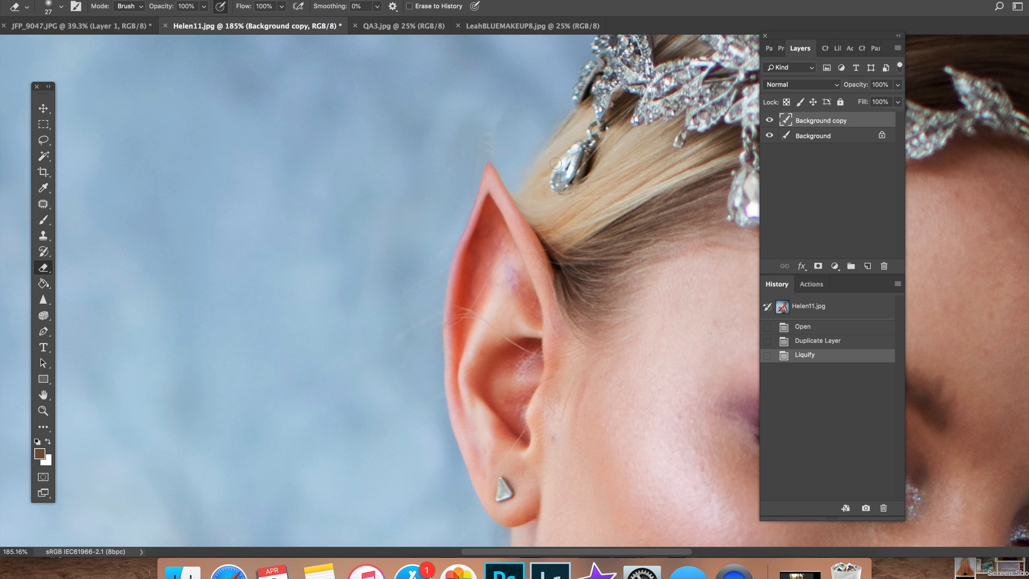
- Erase the warped hair beside the ear and the distorted backdrop around its tip on the Background copy layer
left_click(567, 179)
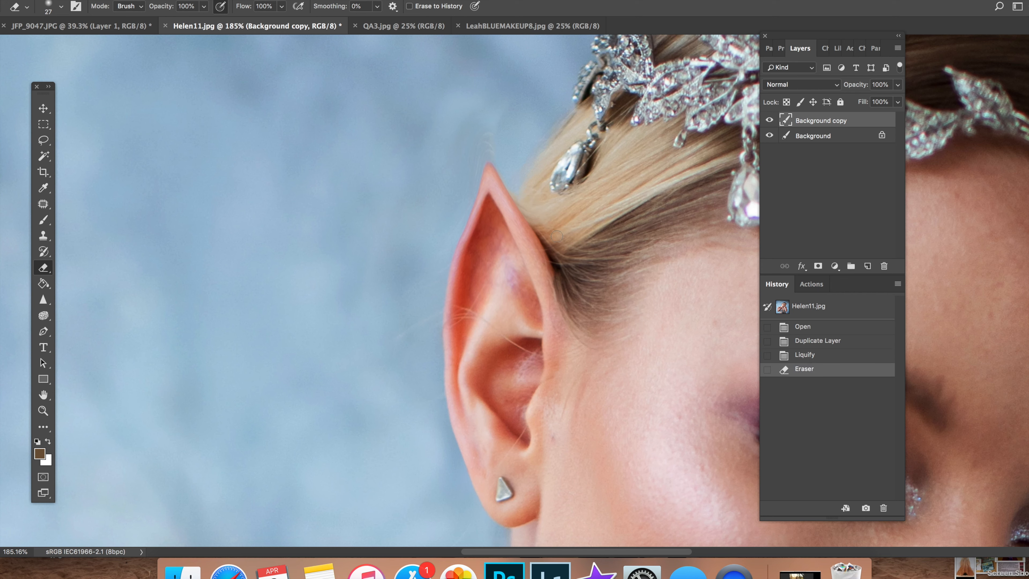
left_click(574, 247)
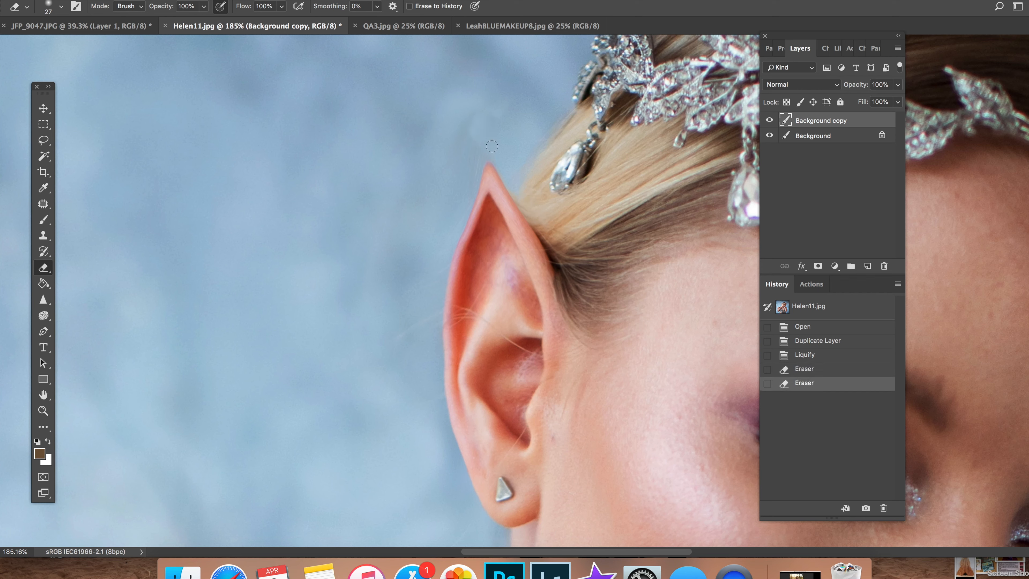
left_click(481, 146)
left_click(452, 192)
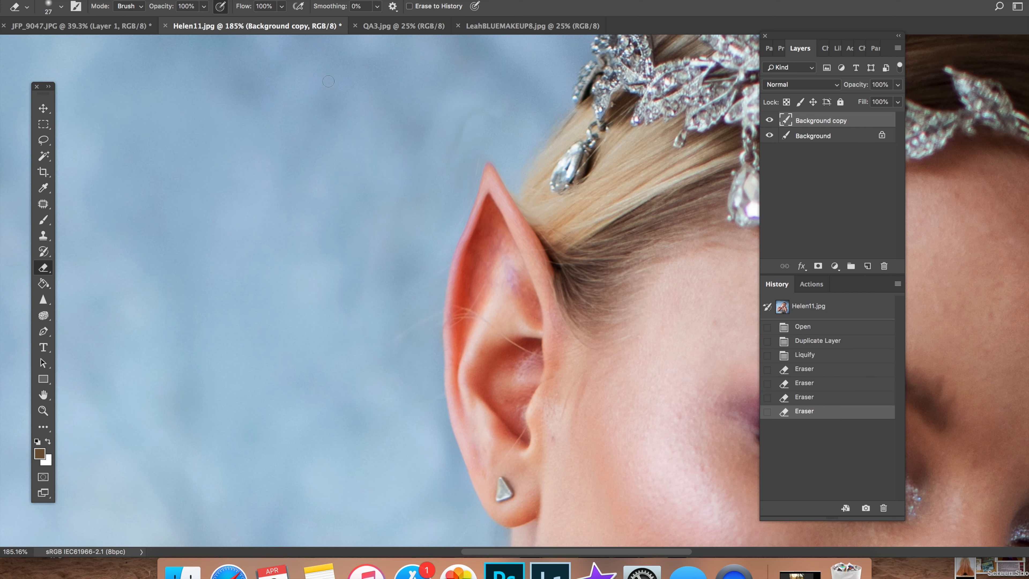
- Erase the distorted backdrop along the ear's outer edge and the warped hair behind the ear with a 19 px Eraser
left_click(61, 6)
left_click_drag(75, 44, 72, 44)
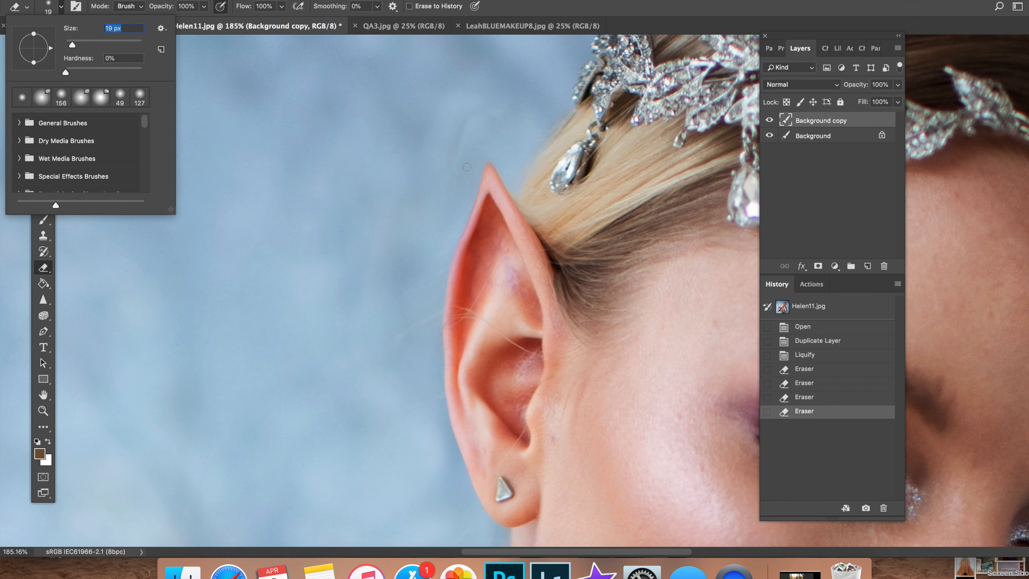
key("Return")
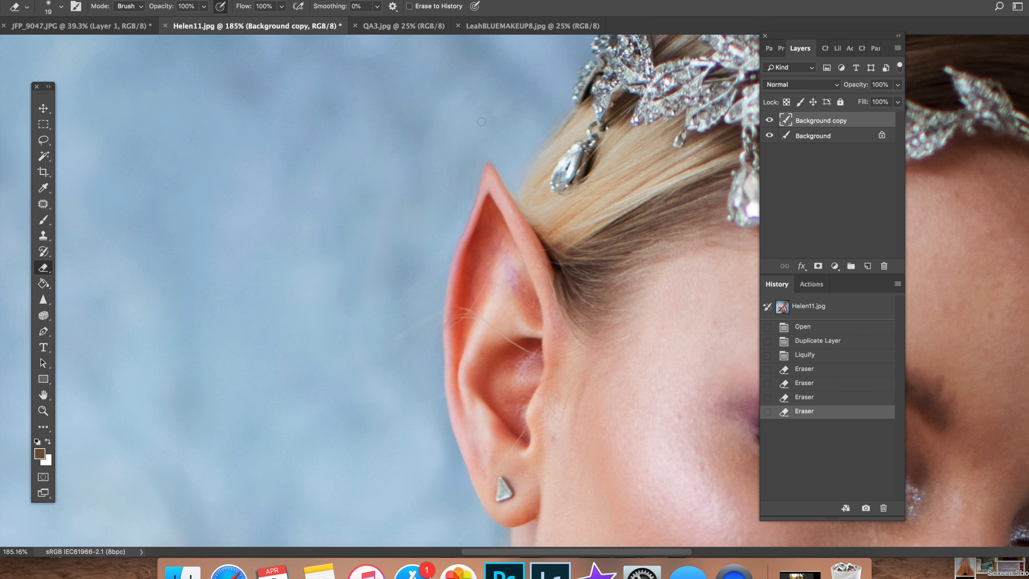
left_click(455, 176)
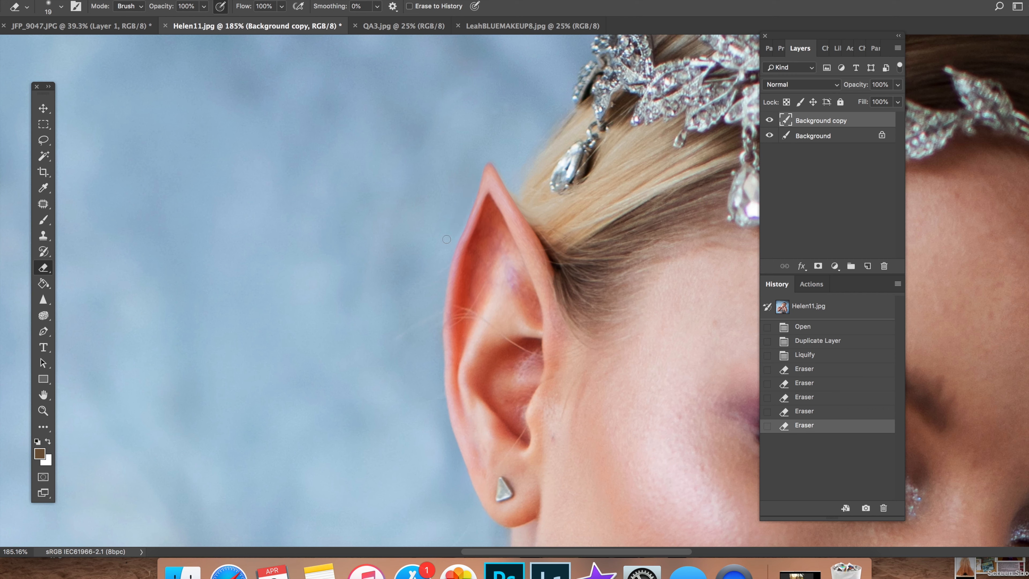
left_click_drag(446, 242, 446, 234)
left_click_drag(440, 276, 434, 280)
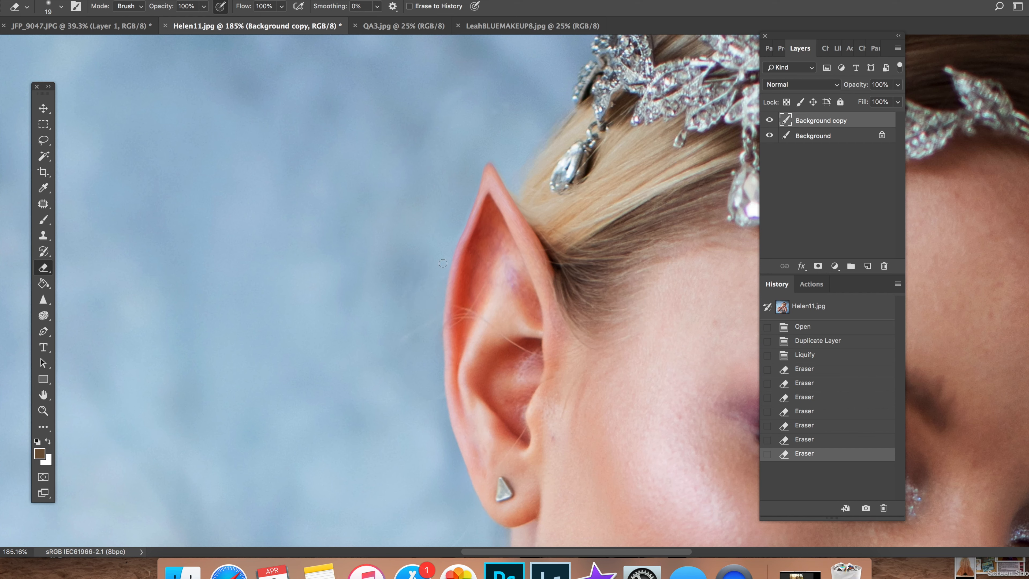
left_click_drag(436, 304, 438, 386)
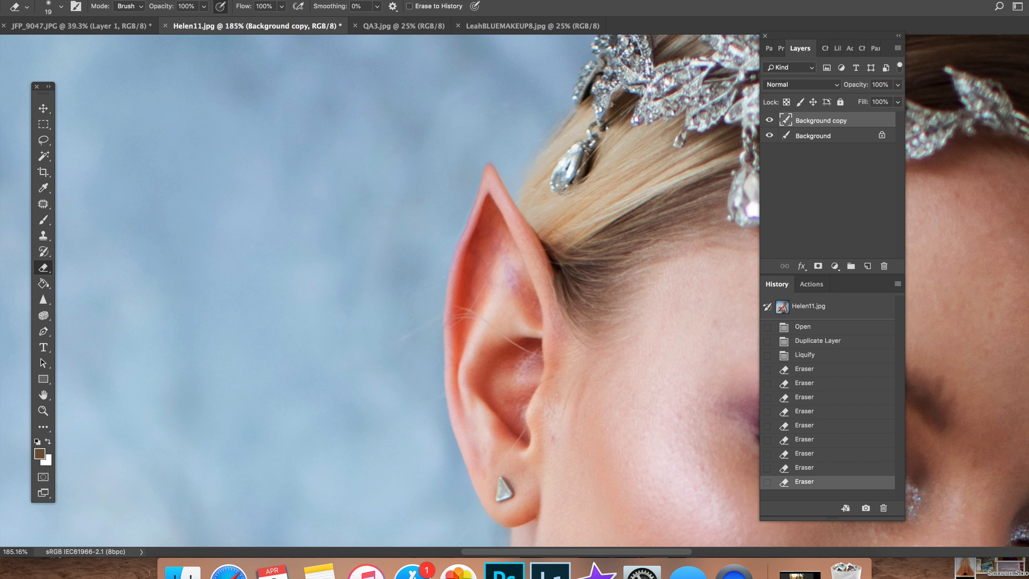
left_click_drag(552, 193, 544, 219)
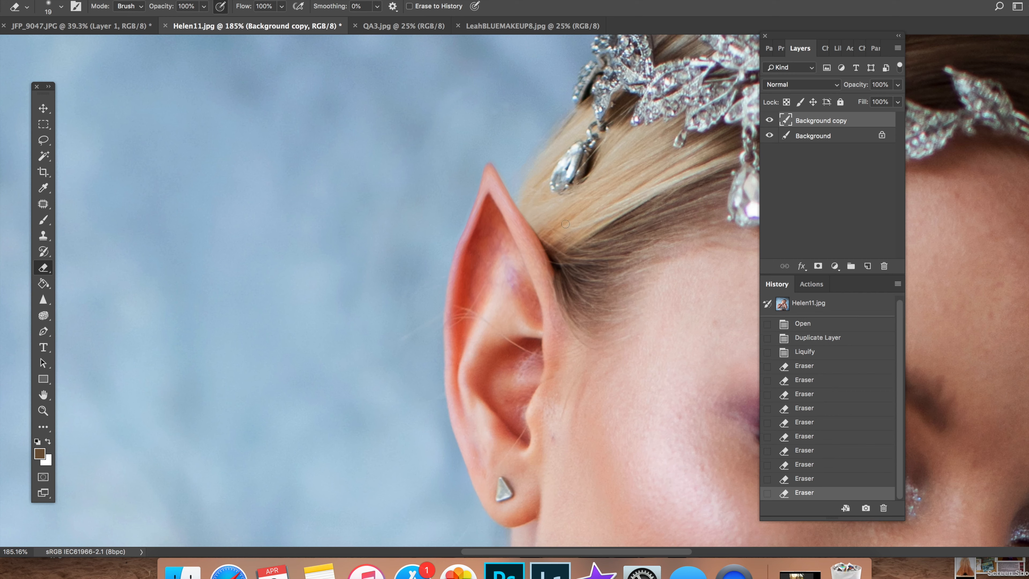
left_click_drag(566, 223, 601, 244)
- Compare the elf ear with the original by toggling the Background copy layer, and check the overall portrait
left_click(770, 120)
left_click(770, 121)
left_click(769, 120)
left_click(769, 121)
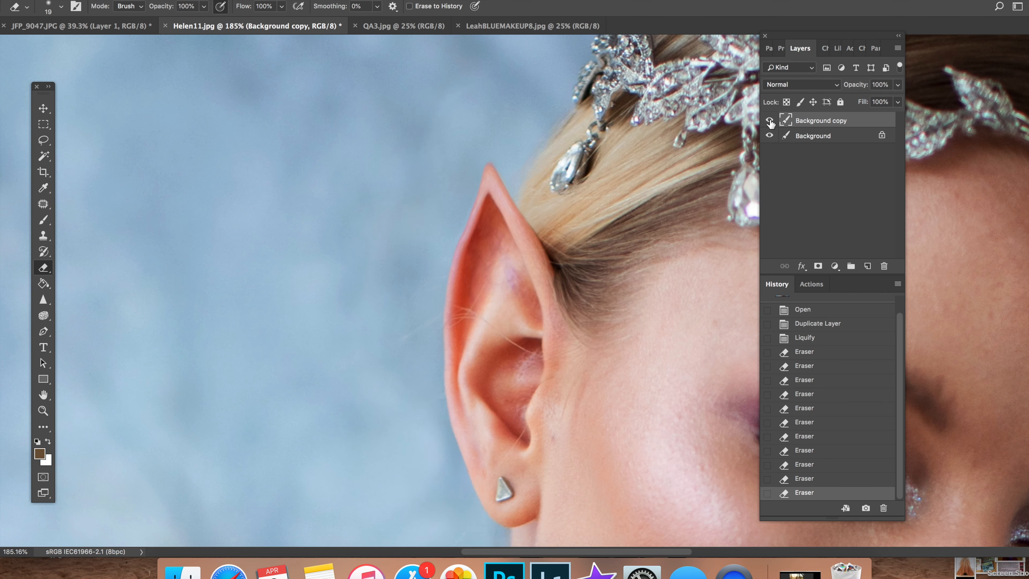
left_click(770, 120)
left_click(770, 121)
left_click(43, 410)
left_click_drag(696, 291, 624, 303)
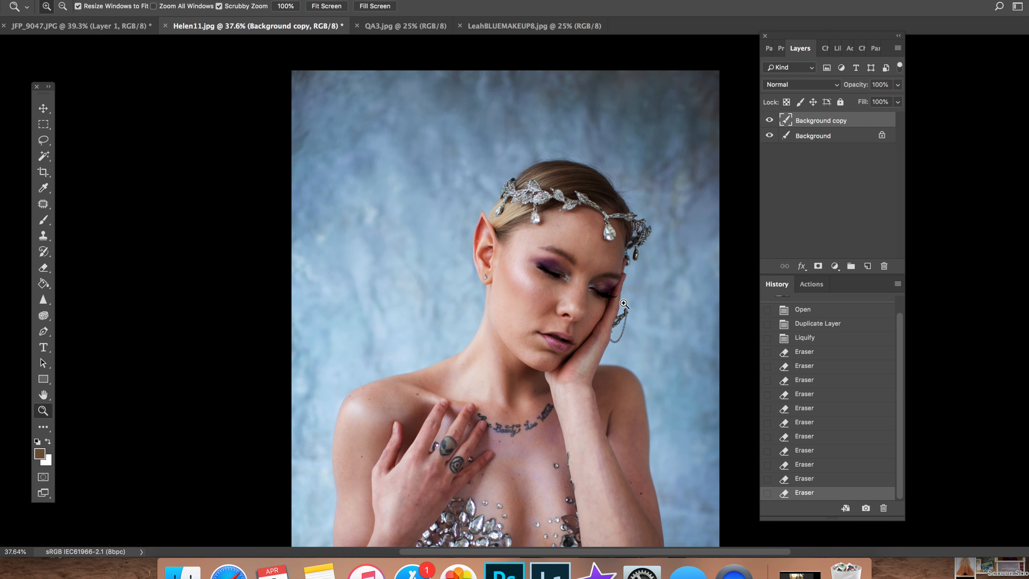
scroll(624, 304, "down", 3)
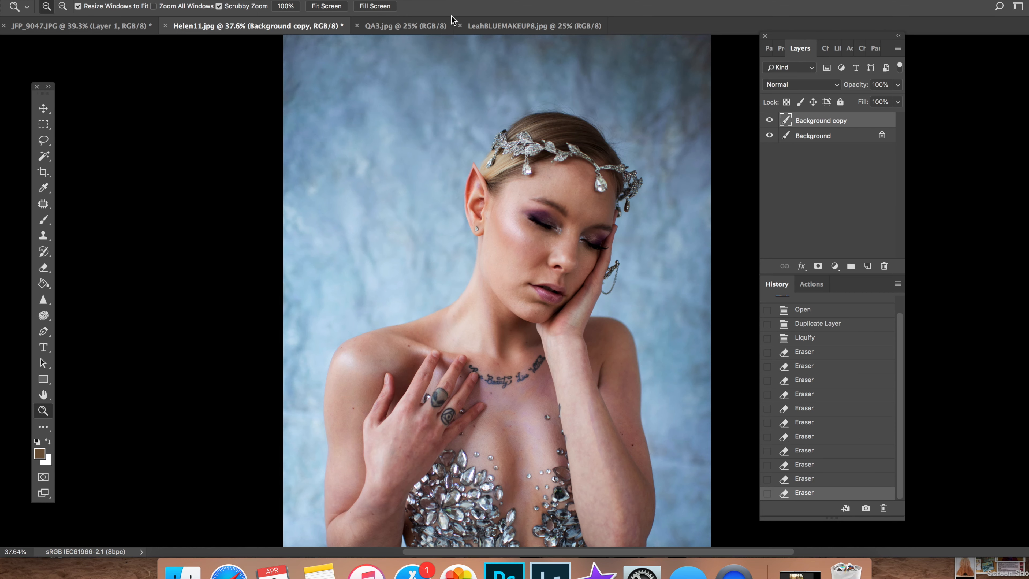
- Switch to QA3.jpg and duplicate its Background layer as Background copy
left_click(428, 26)
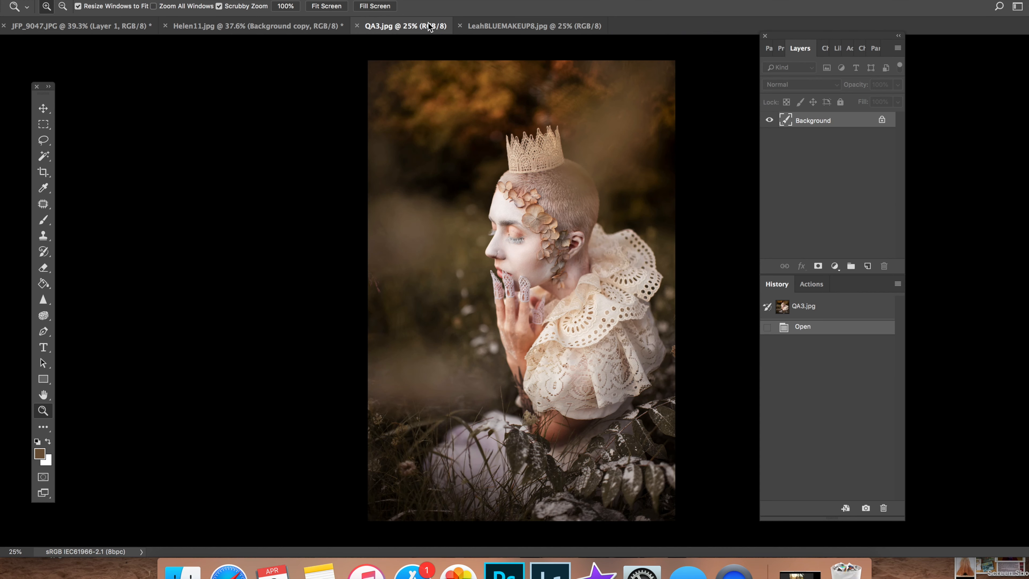
right_click(822, 121)
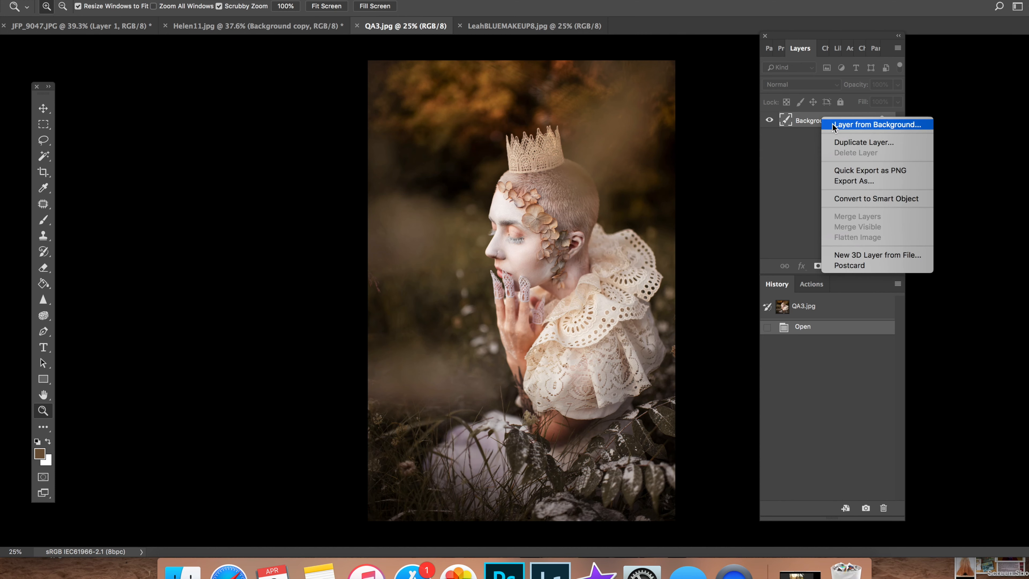
left_click(854, 143)
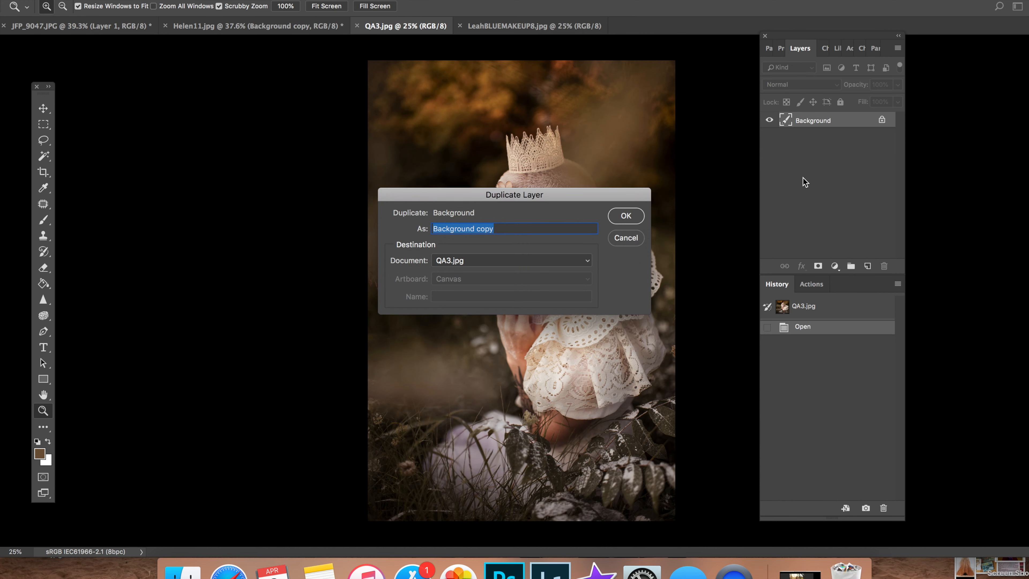
left_click(626, 216)
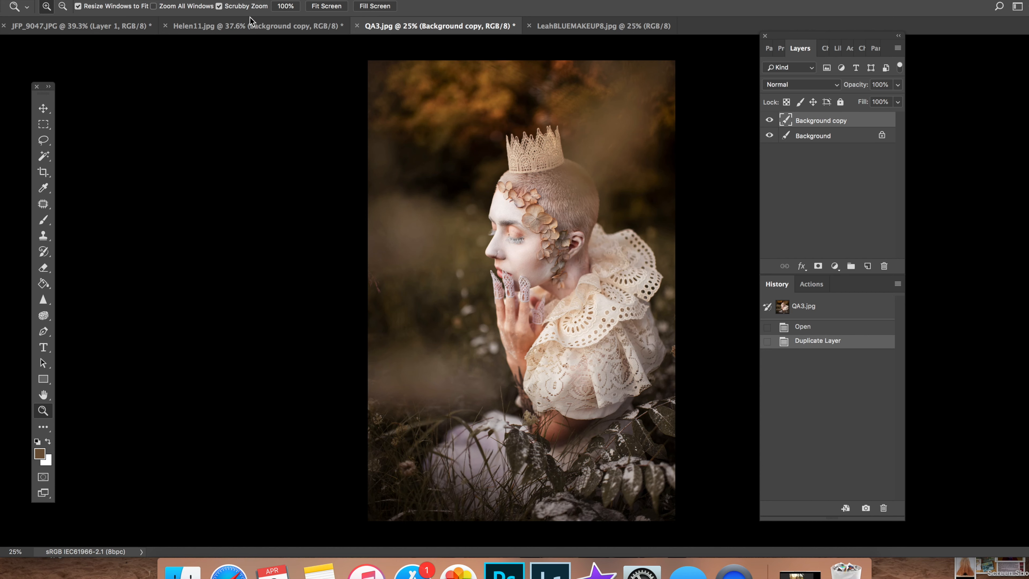
left_click(254, 25)
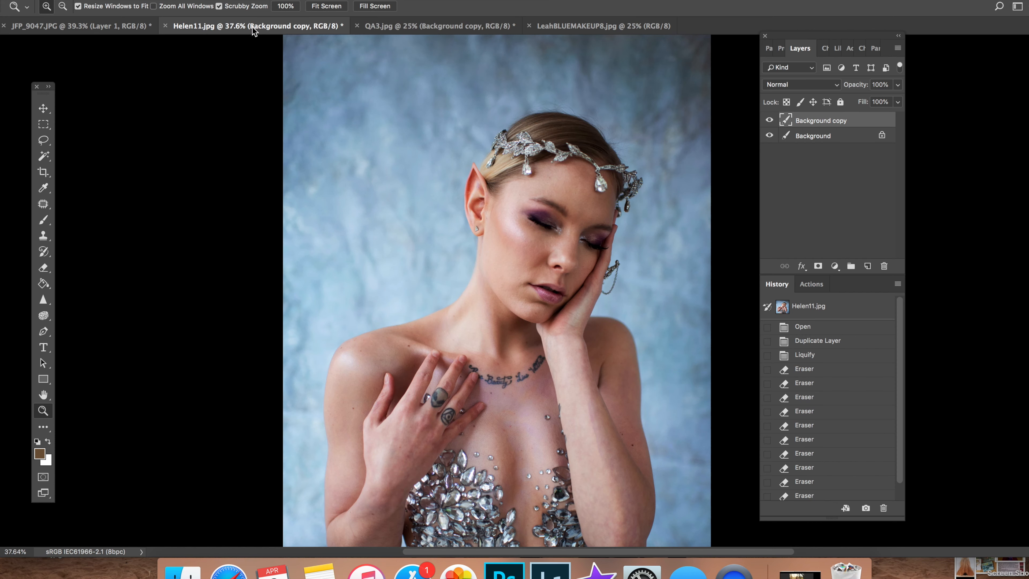
left_click(432, 26)
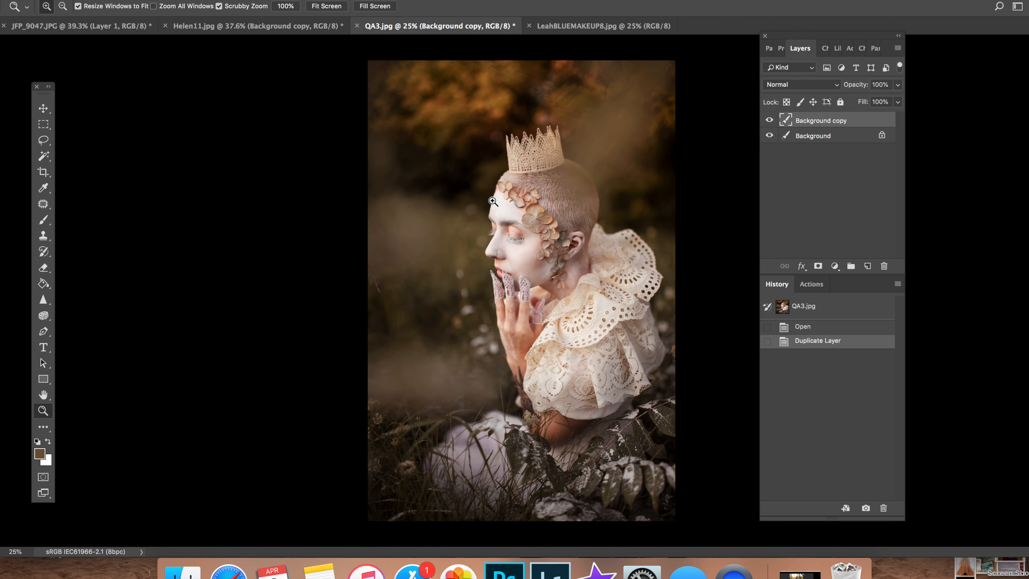
- Open the Liquify filter on the Background copy layer and ready the Forward Warp tool at the ear
left_click(290, 0)
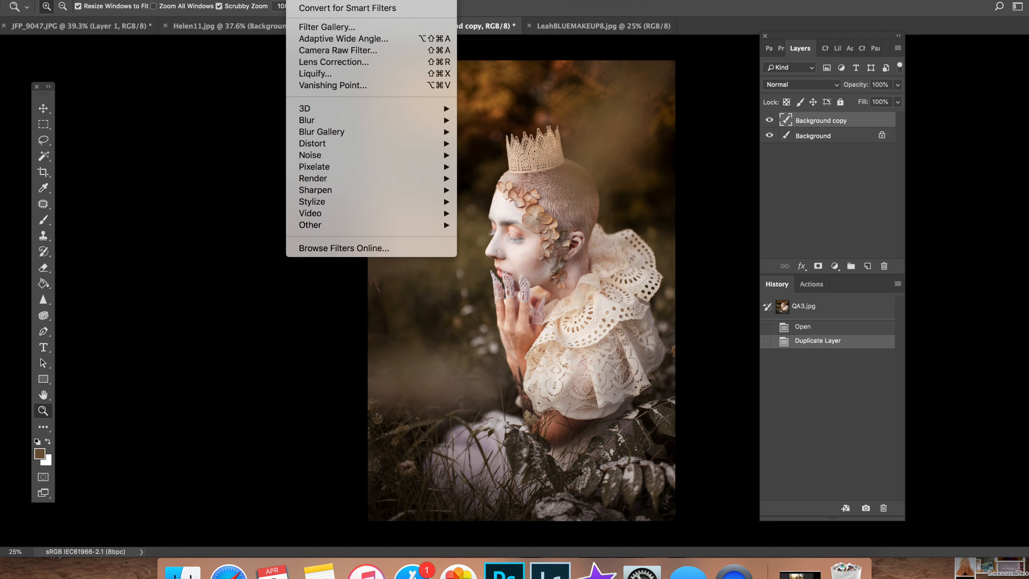
left_click(324, 73)
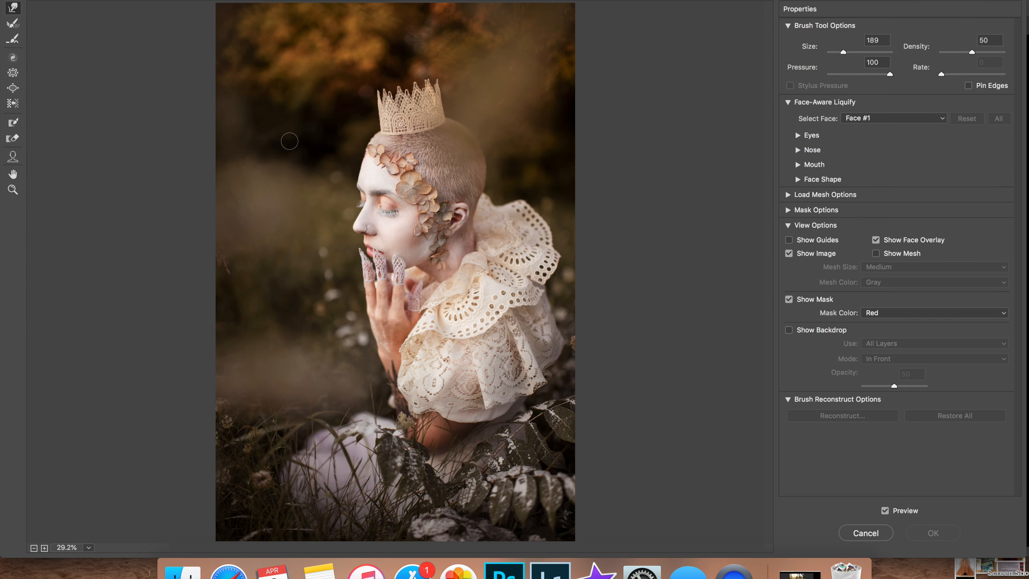
left_click(12, 189)
left_click(471, 208)
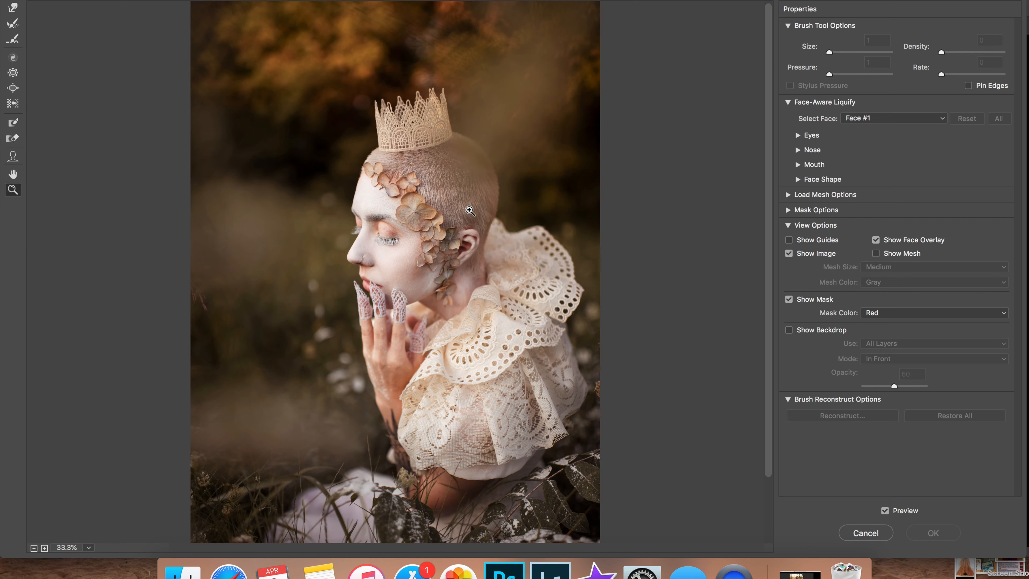
left_click(481, 236)
left_click(514, 309)
left_click(12, 7)
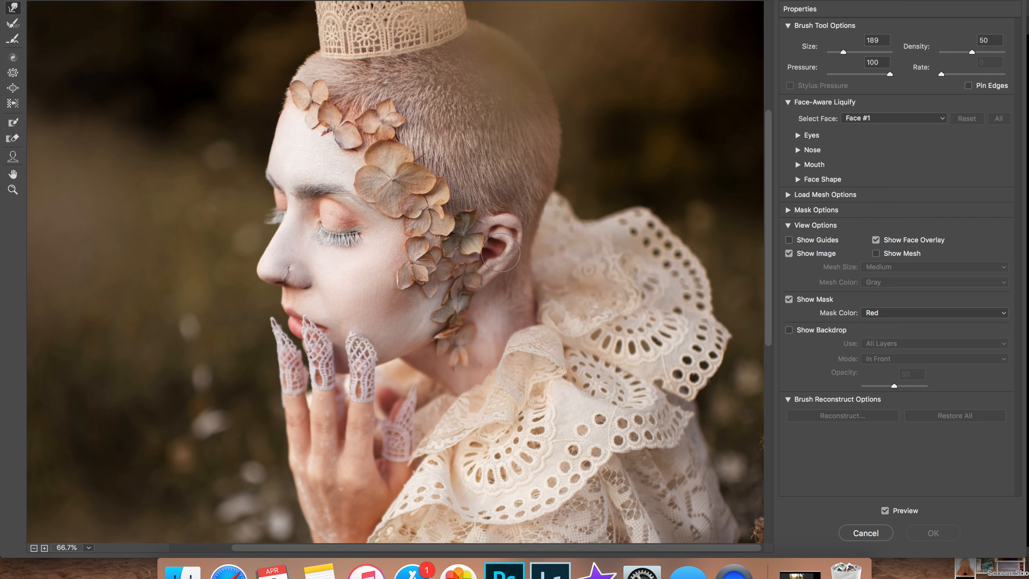
- Push the top of the ear upward and backward with the Forward Warp tool at brush sizes 305 and 144
left_click_drag(516, 217, 528, 202)
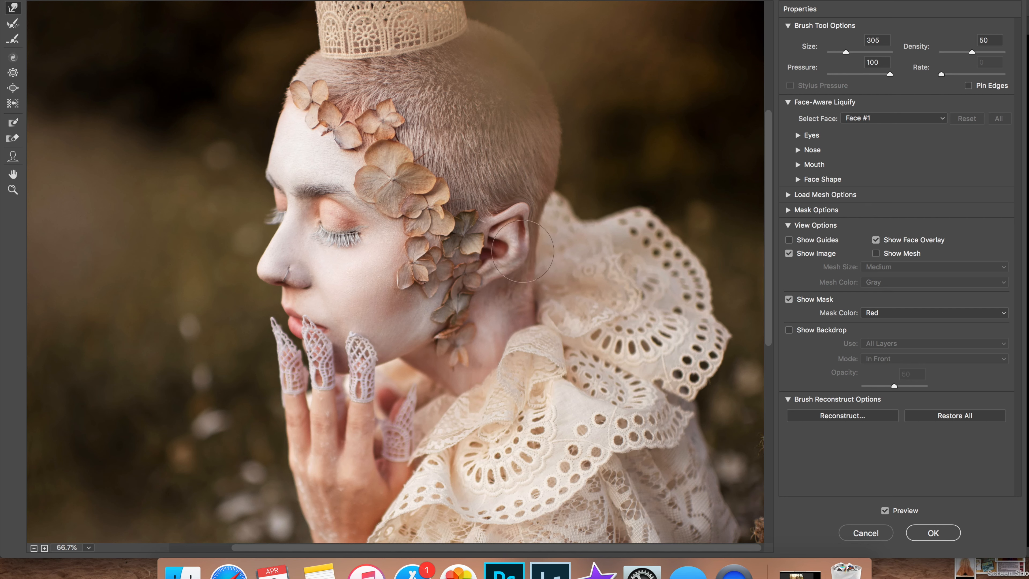
left_click_drag(537, 236, 534, 222)
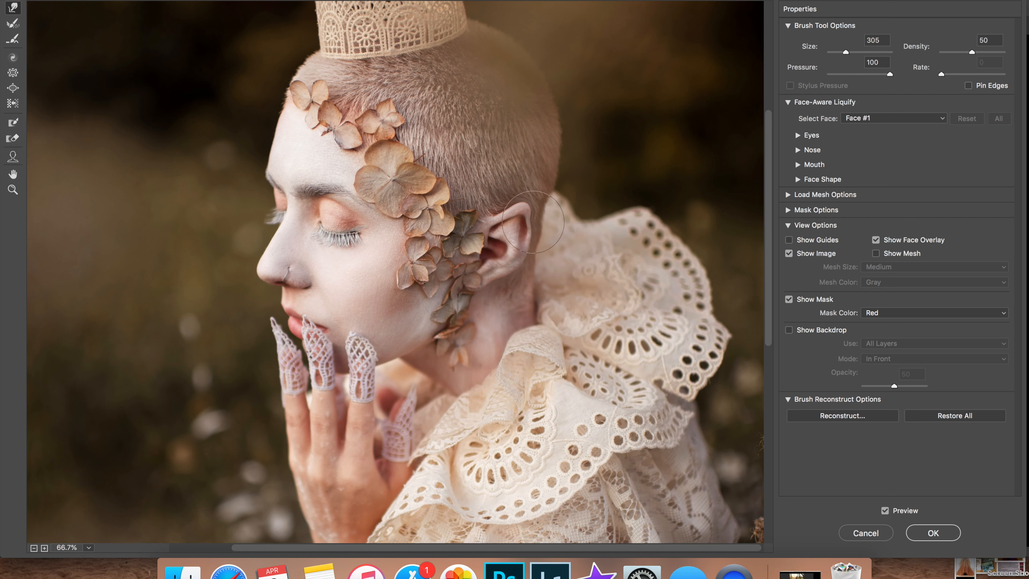
left_click_drag(845, 51, 843, 52)
left_click_drag(523, 217, 524, 212)
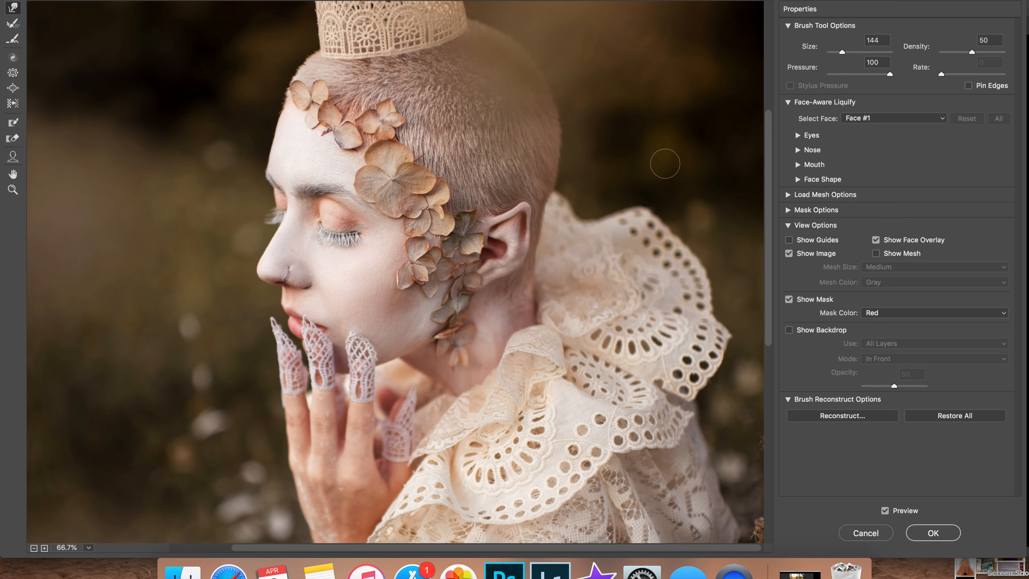
- Draw the ear's tip out into a sharp point with varied Forward Warp brush sizes up to 378, and apply the Liquify changes
left_click_drag(526, 205, 532, 197)
left_click_drag(841, 52, 839, 52)
left_click_drag(526, 202, 535, 193)
left_click_drag(839, 51, 837, 52)
left_click_drag(839, 50, 842, 50)
left_click(847, 52)
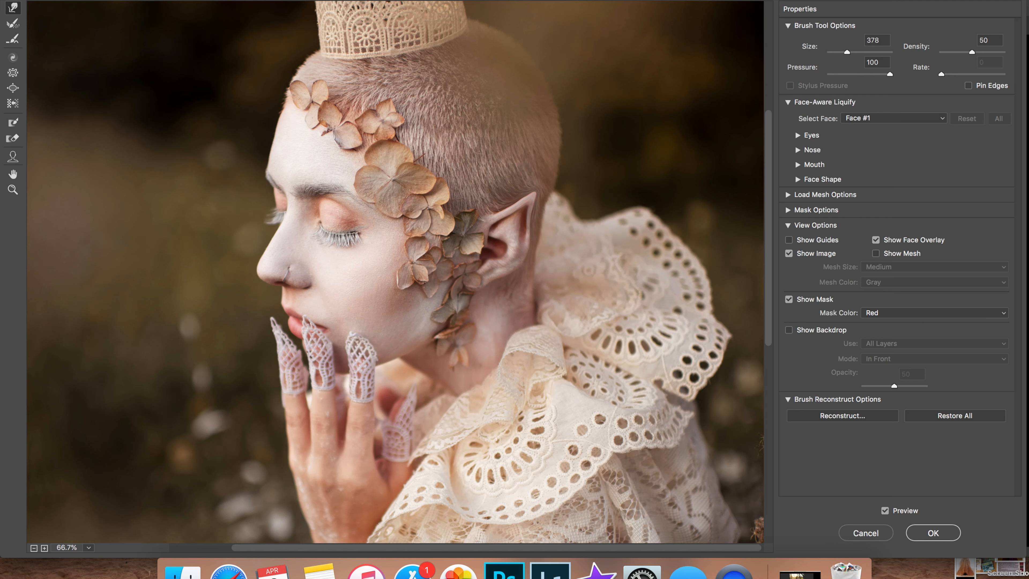
left_click(934, 533)
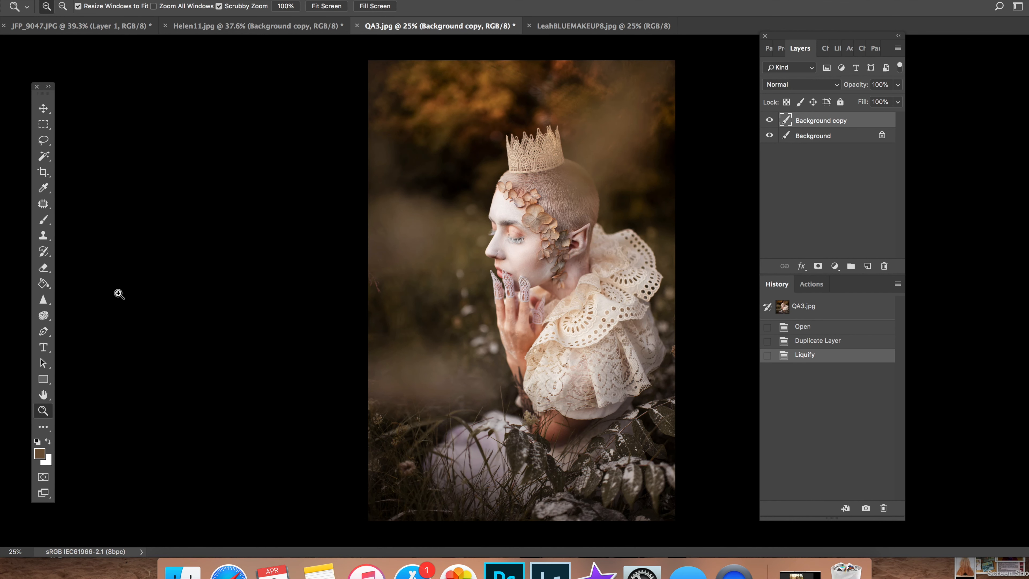
- Compare QA3.jpg with and without the Background copy layer and inspect the pointed ear up close
left_click(769, 120)
left_click(769, 120)
left_click(770, 121)
left_click(769, 121)
left_click_drag(593, 227, 672, 242)
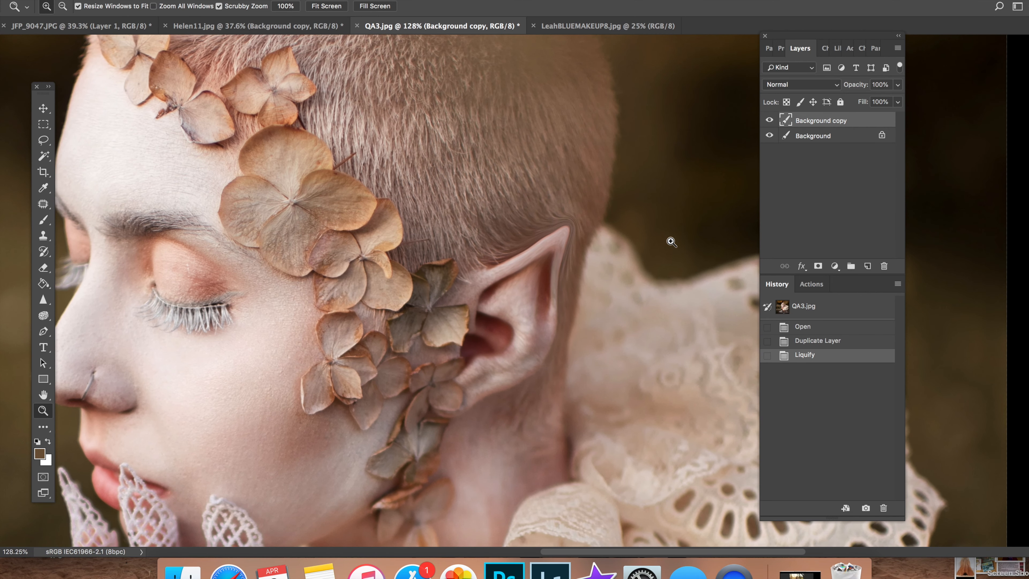
- Erase the distorted lace collar, neck and hair behind and above the ear on the Background copy with a soft 54 px Eraser
left_click(43, 266)
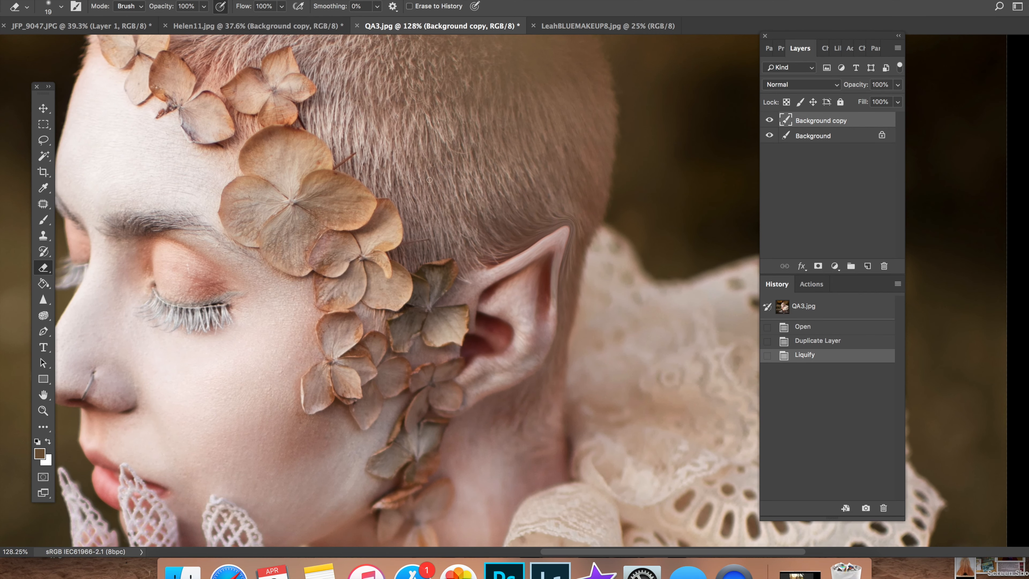
left_click(61, 6)
left_click_drag(74, 46, 81, 44)
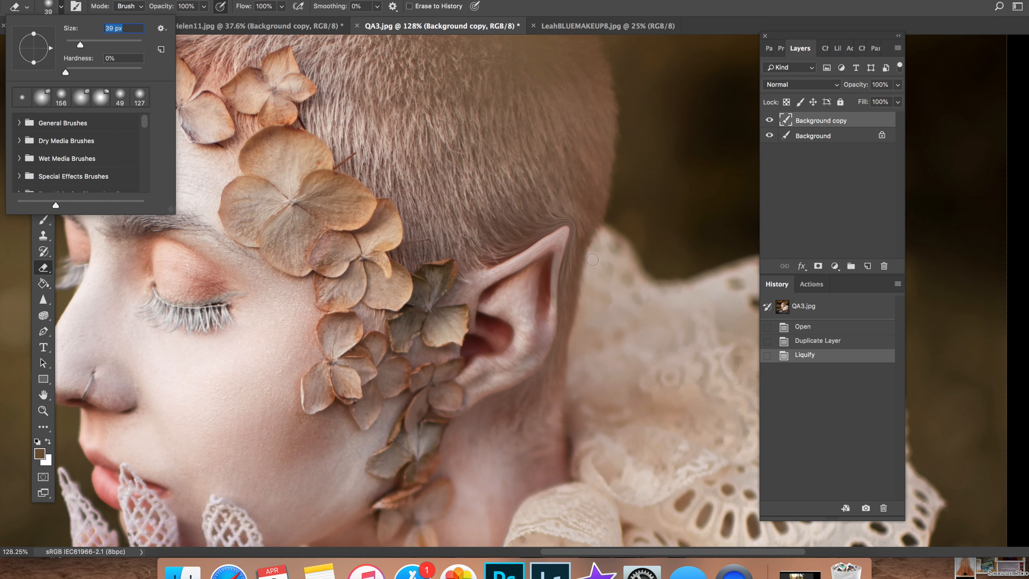
left_click_drag(81, 45, 86, 44)
mouse_move(573, 330)
left_mouse_down()
mouse_move(584, 255)
mouse_move(600, 249)
left_mouse_up()
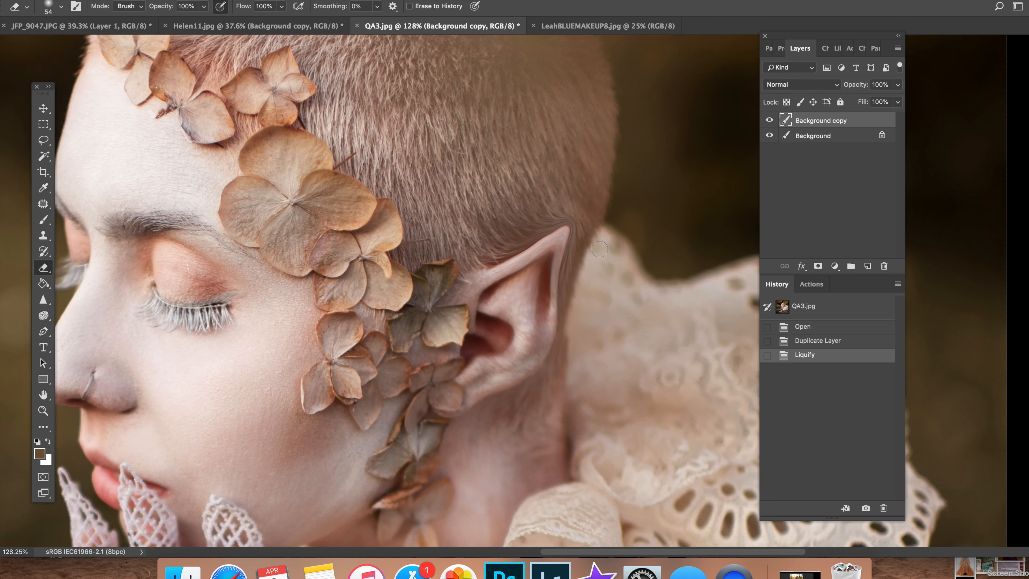
mouse_move(574, 355)
left_mouse_down()
mouse_move(578, 335)
mouse_move(571, 342)
mouse_move(551, 442)
mouse_move(550, 388)
left_mouse_up()
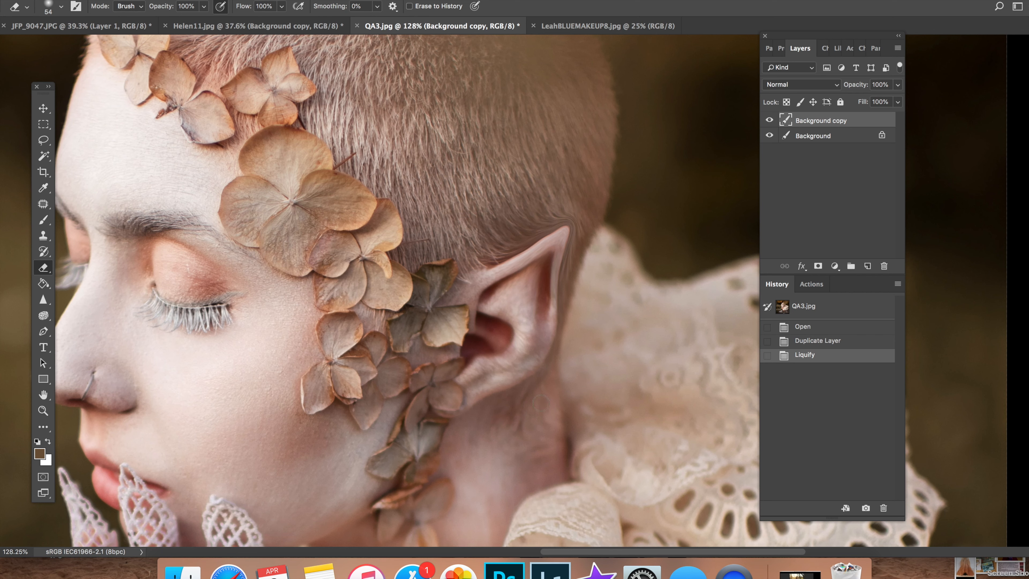
left_click(532, 402)
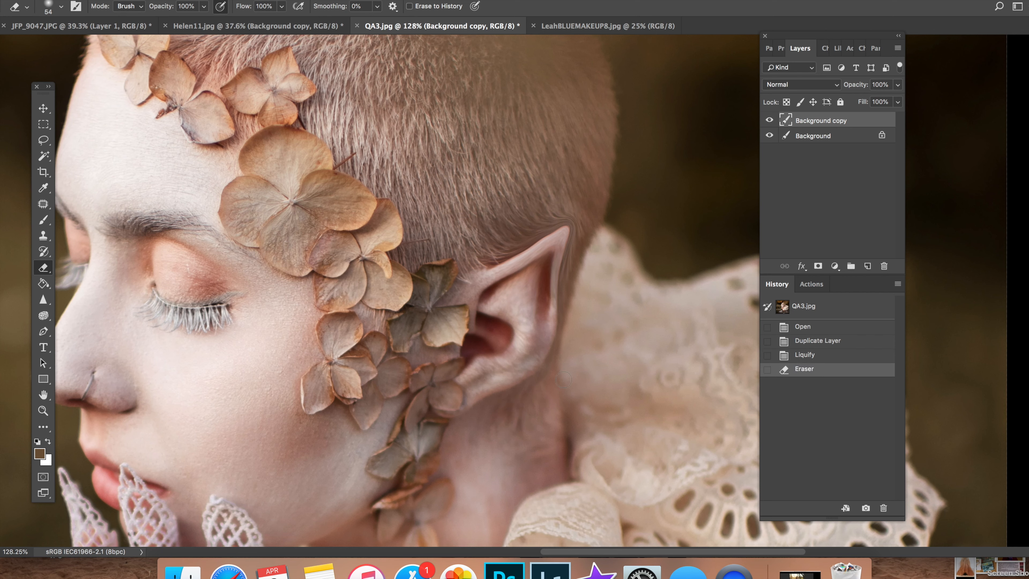
left_click(559, 200)
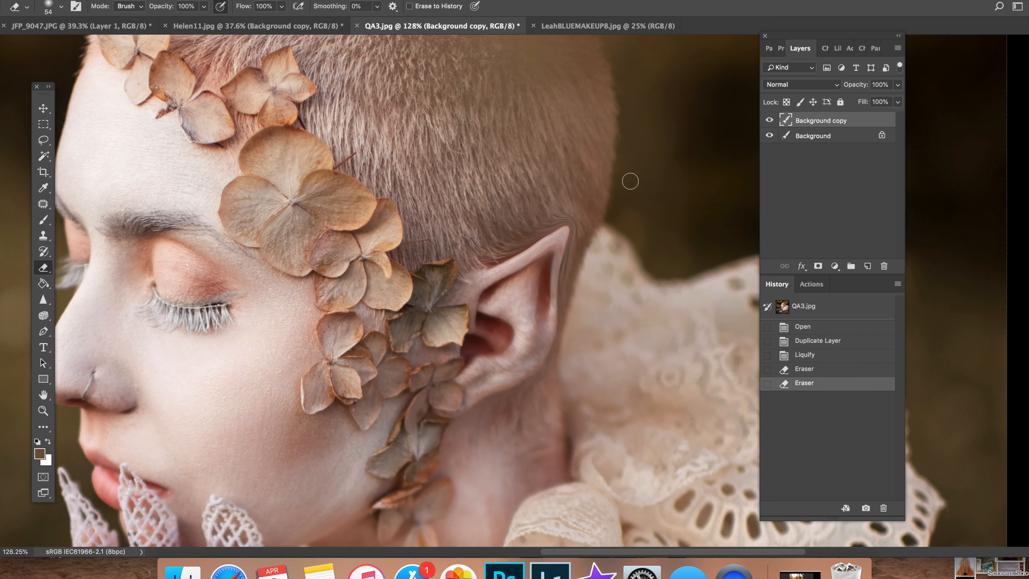
- Erase the remaining distortion close to the ear's back edge and around its pointed tip with a 22 px Eraser
left_click(61, 6)
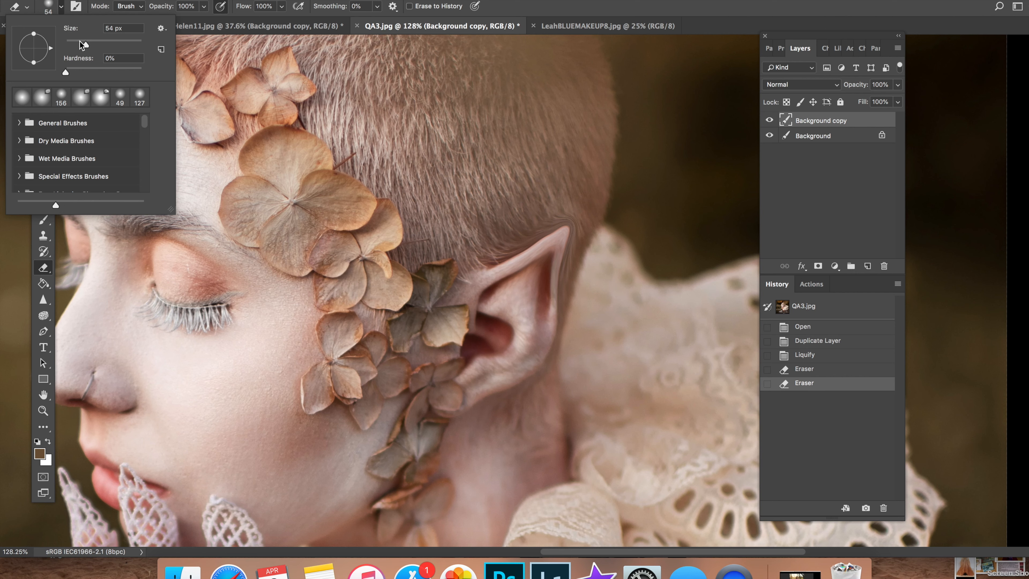
left_click(76, 42)
left_click_drag(76, 42, 74, 42)
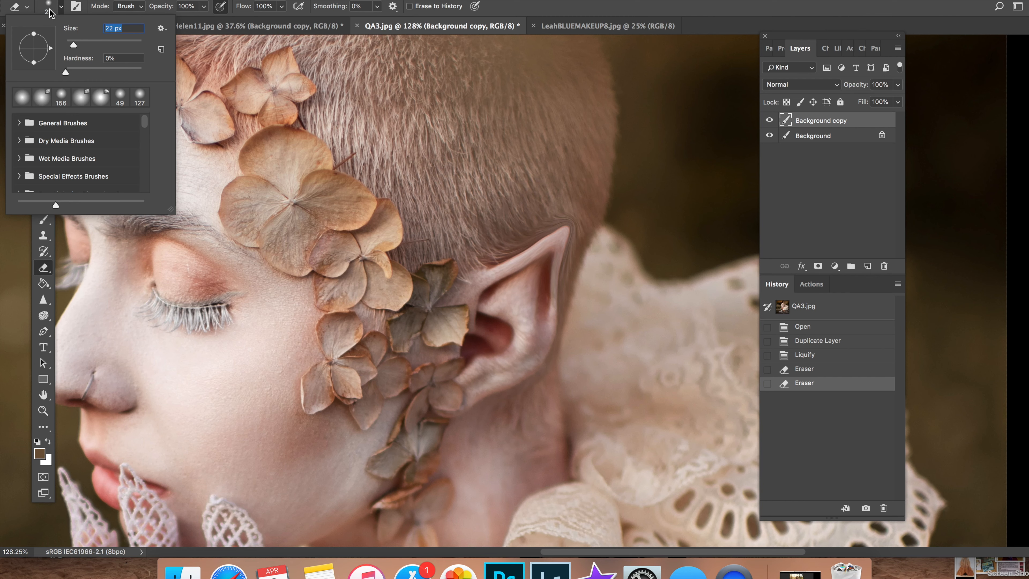
left_click(523, 235)
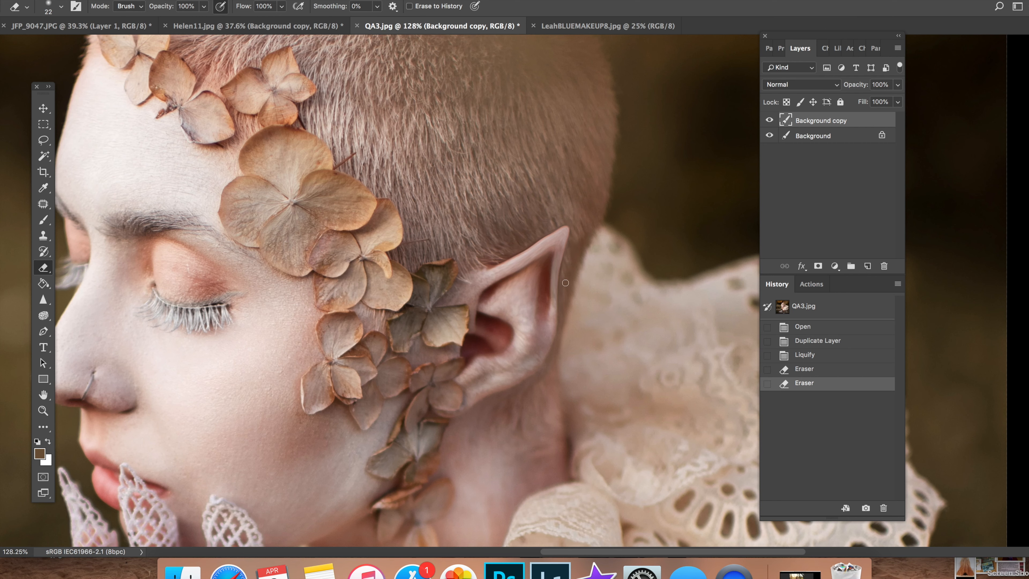
left_click_drag(565, 280, 566, 294)
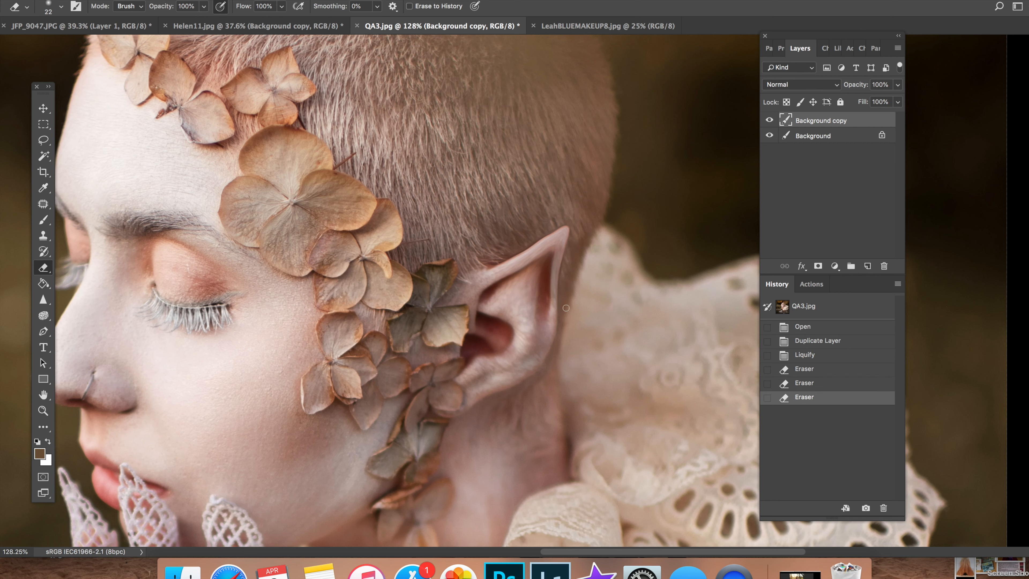
left_click_drag(579, 354, 580, 235)
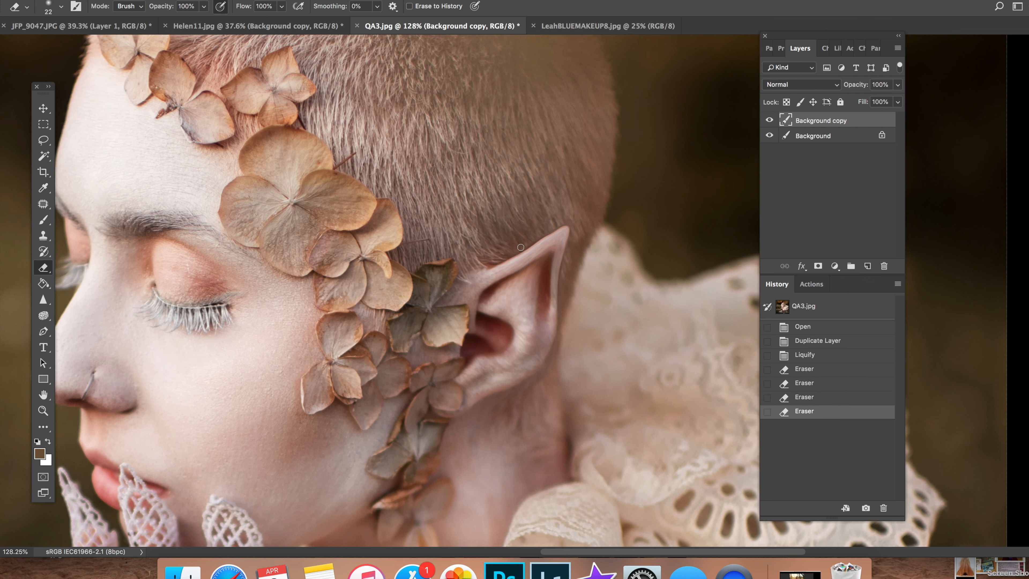
left_click_drag(563, 220, 571, 219)
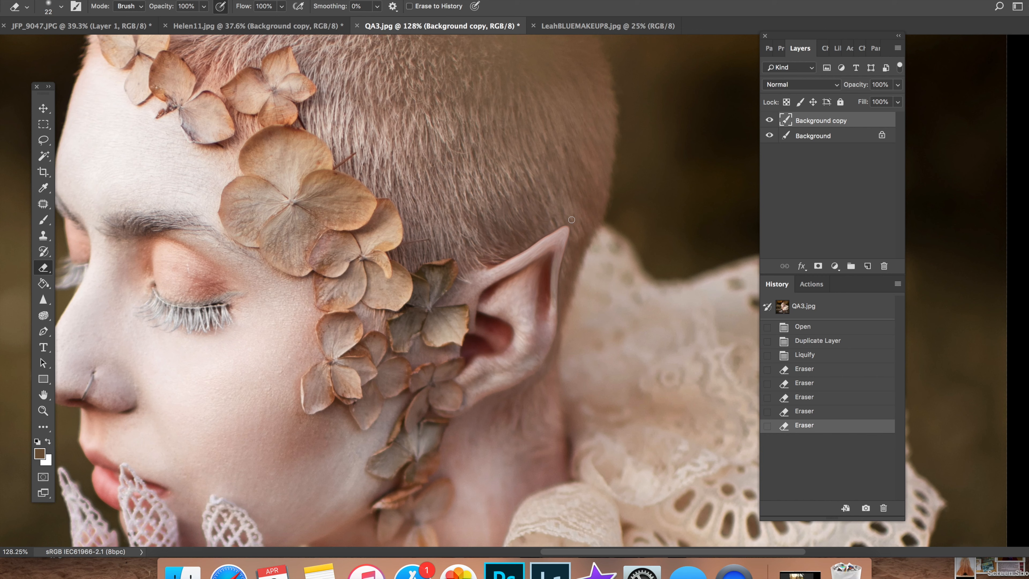
- Compare QA3.jpg with and without the Background copy layer and review the pointed ear in the whole picture
left_click(770, 120)
left_click(769, 120)
left_click(769, 120)
left_click(43, 411)
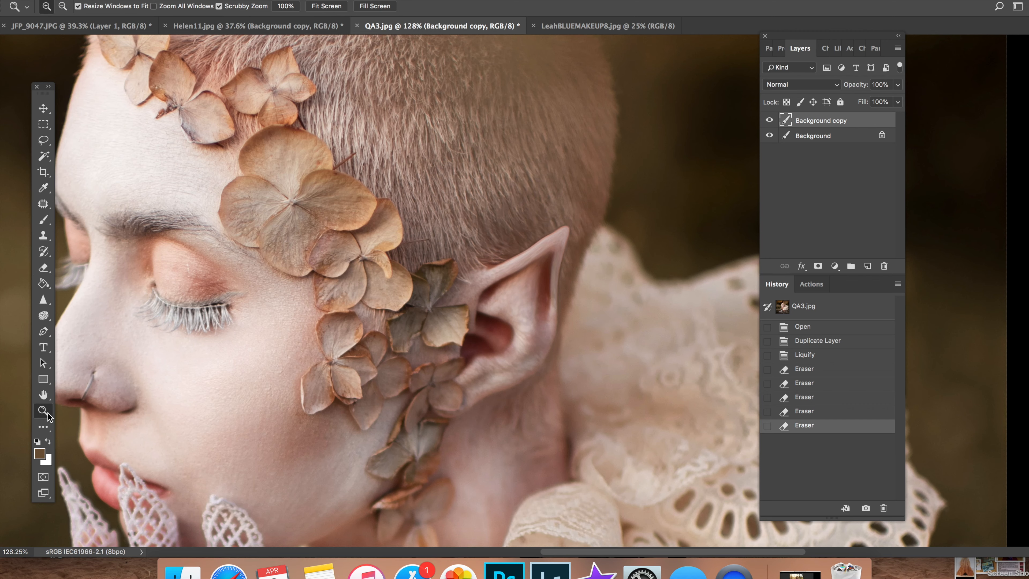
left_click_drag(416, 350, 355, 363)
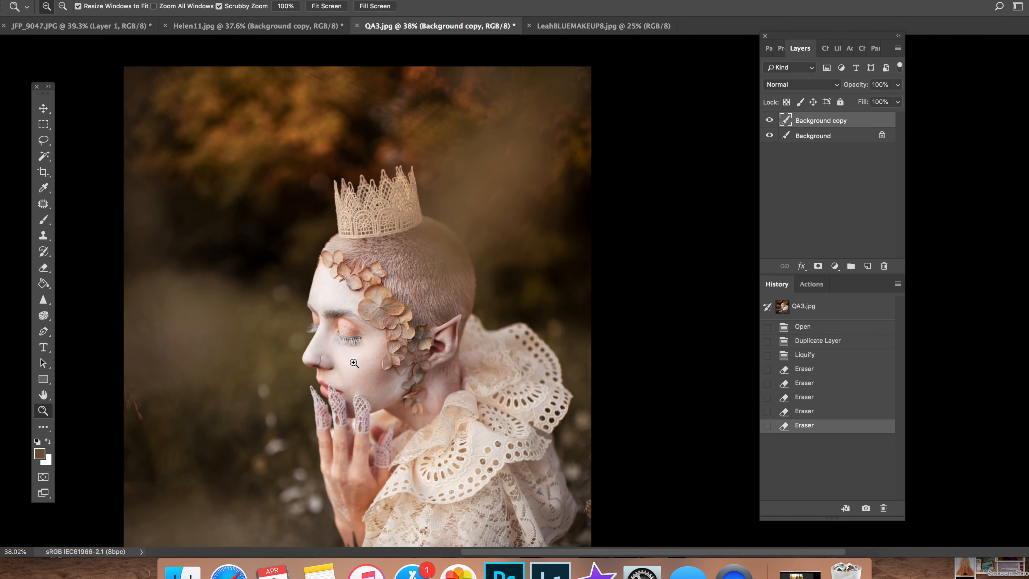
scroll(355, 363, "down", 2)
left_click_drag(450, 381, 431, 380)
scroll(431, 380, "down", 3)
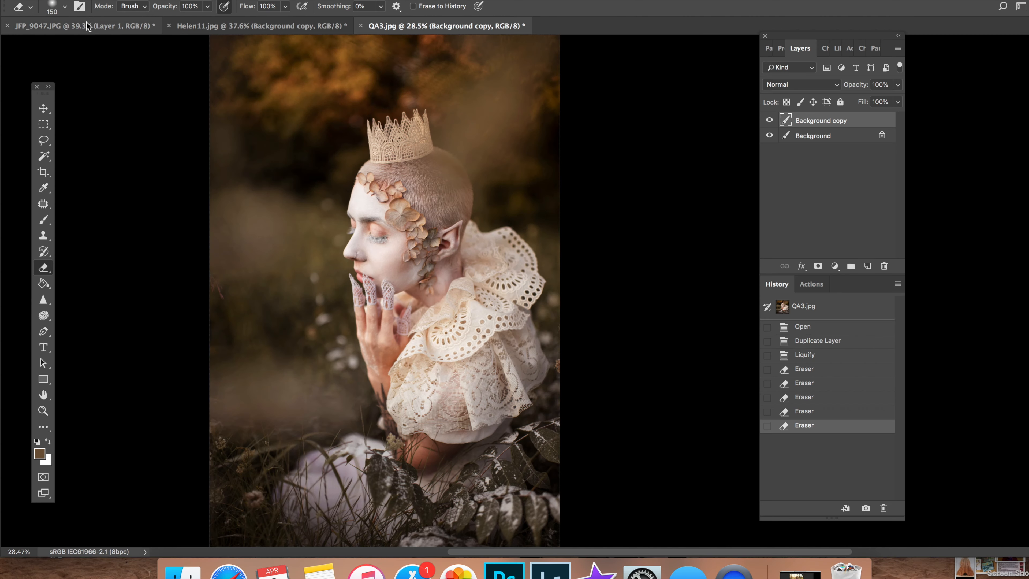
- Switch to JFP_9047.JPG and duplicate its Background layer as Background copy
left_click(86, 26)
scroll(597, 157, "right", 5)
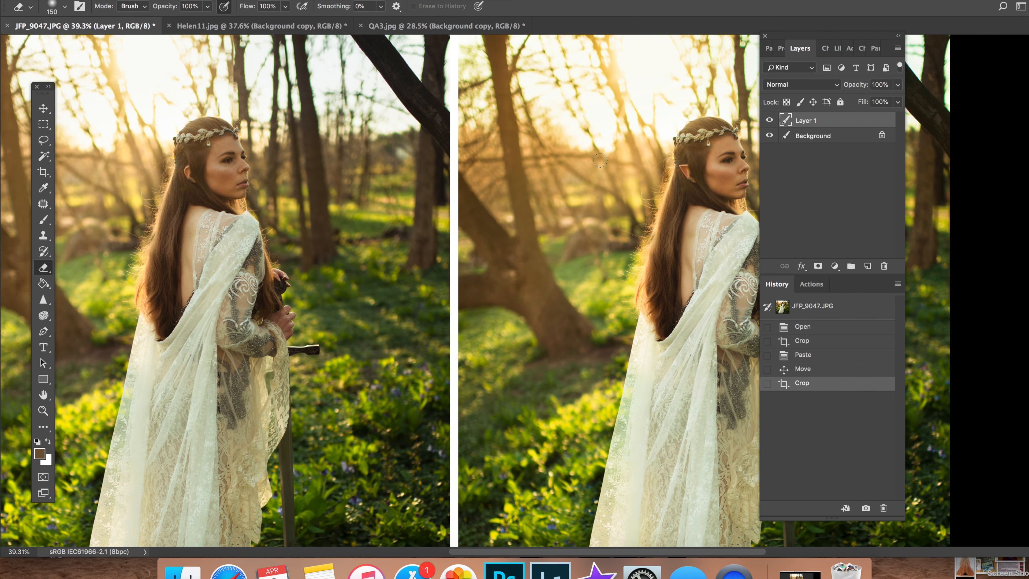
scroll(600, 160, "left", 5)
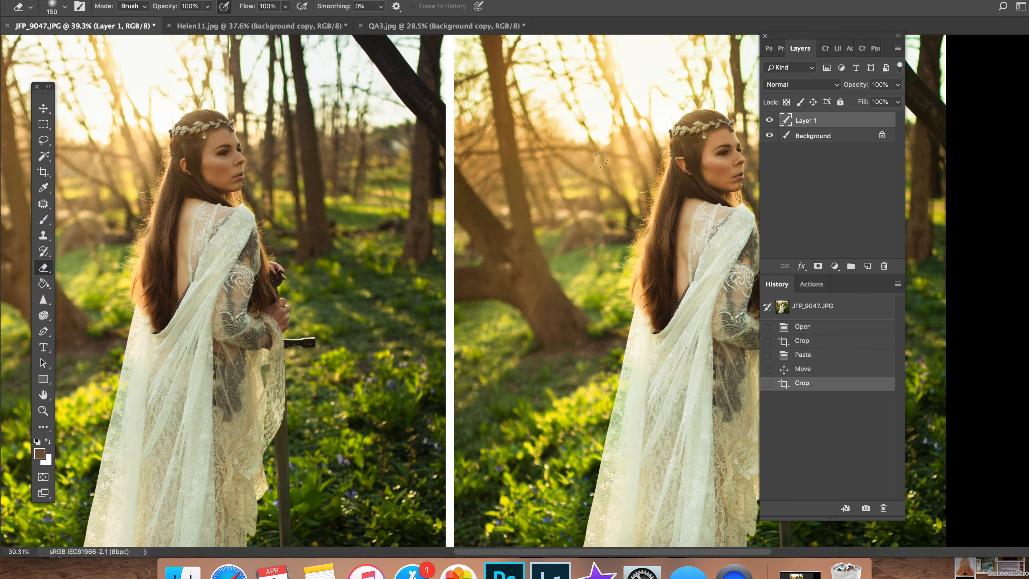
key("alt+bracketleft")
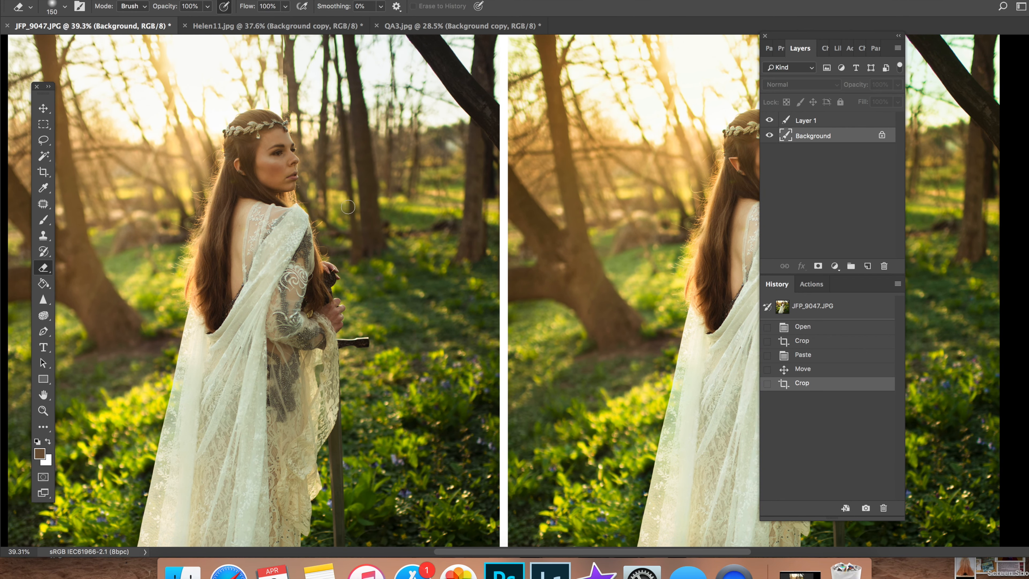
right_click(820, 137)
left_click(837, 156)
key("Return")
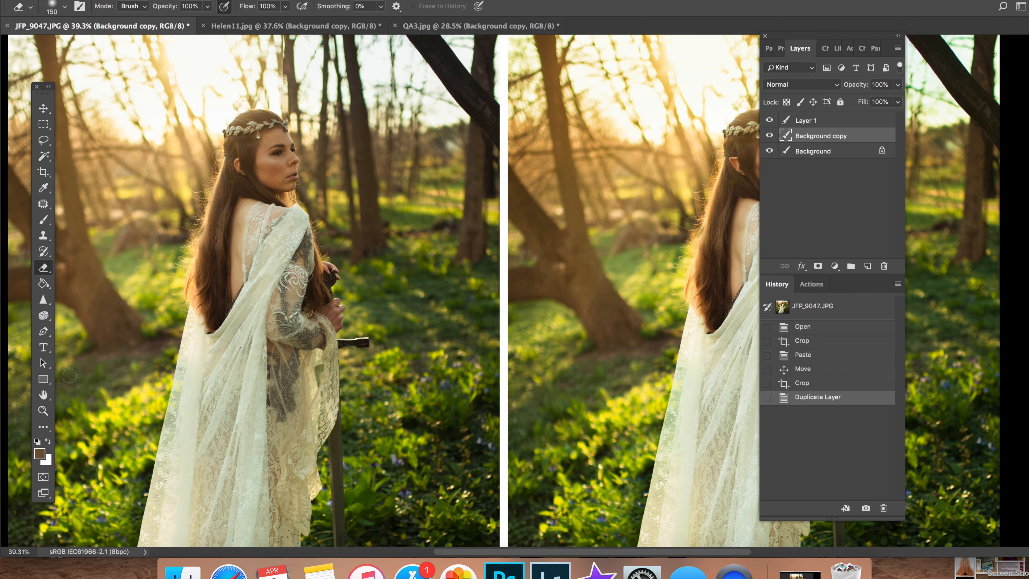
- Examine the ear in JFP_9047.JPG up close and compare it with the finished ears in Helen11.jpg and QA3.jpg
scroll(404, 263, "right", 3)
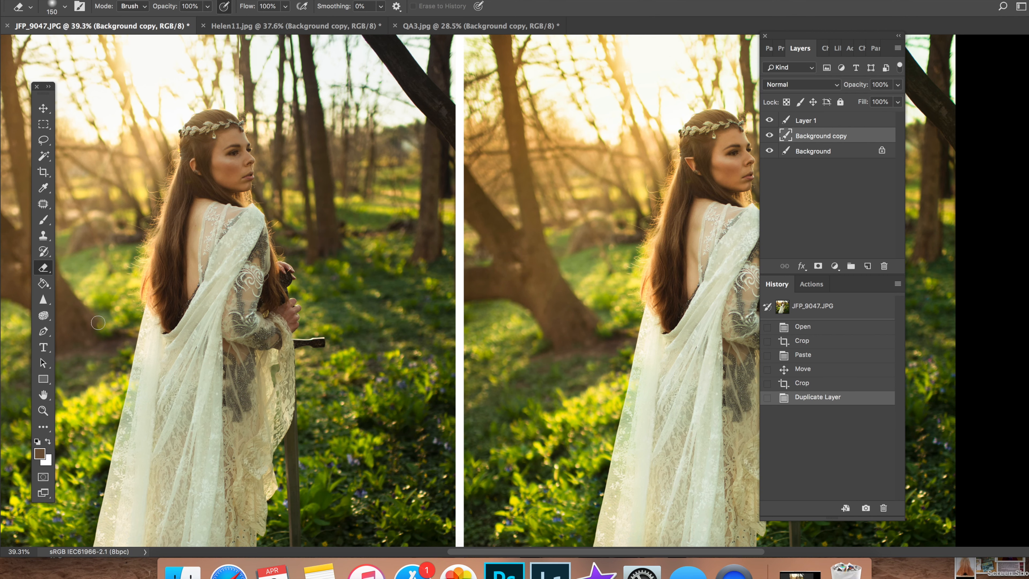
left_click(43, 410)
left_click_drag(193, 153, 243, 156)
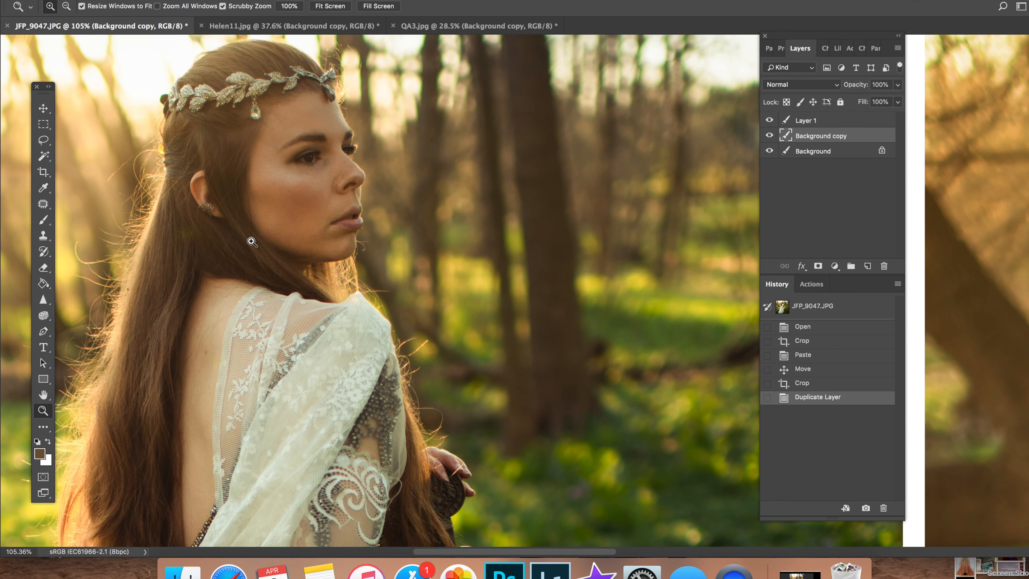
left_click(290, 26)
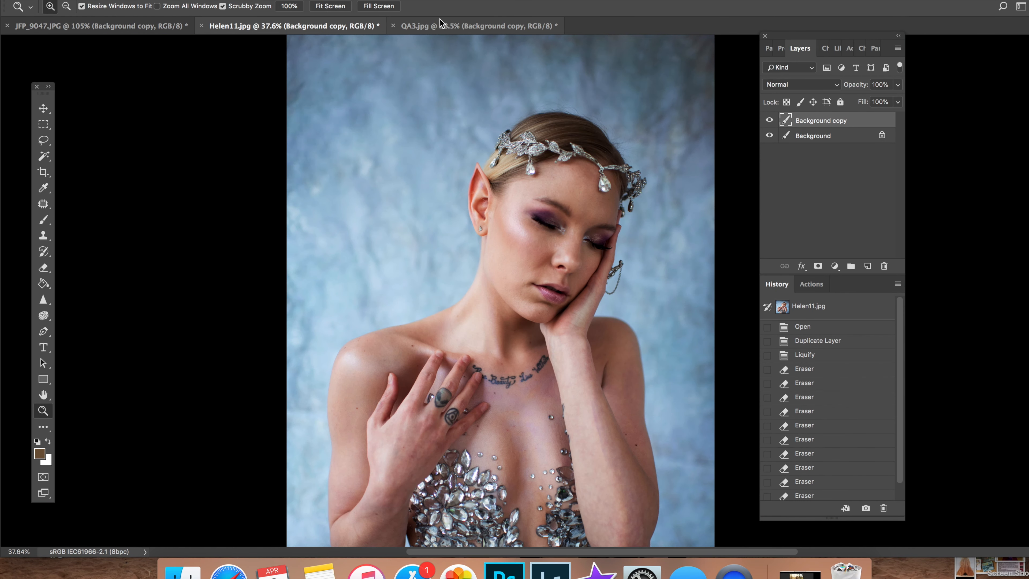
left_click(448, 27)
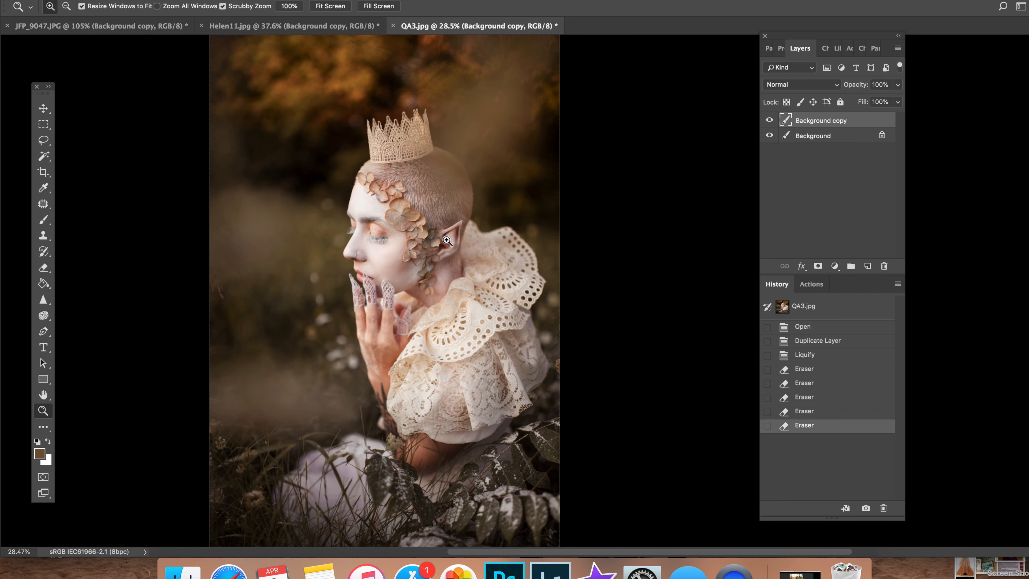
left_click(332, 27)
left_click(437, 26)
left_click(157, 26)
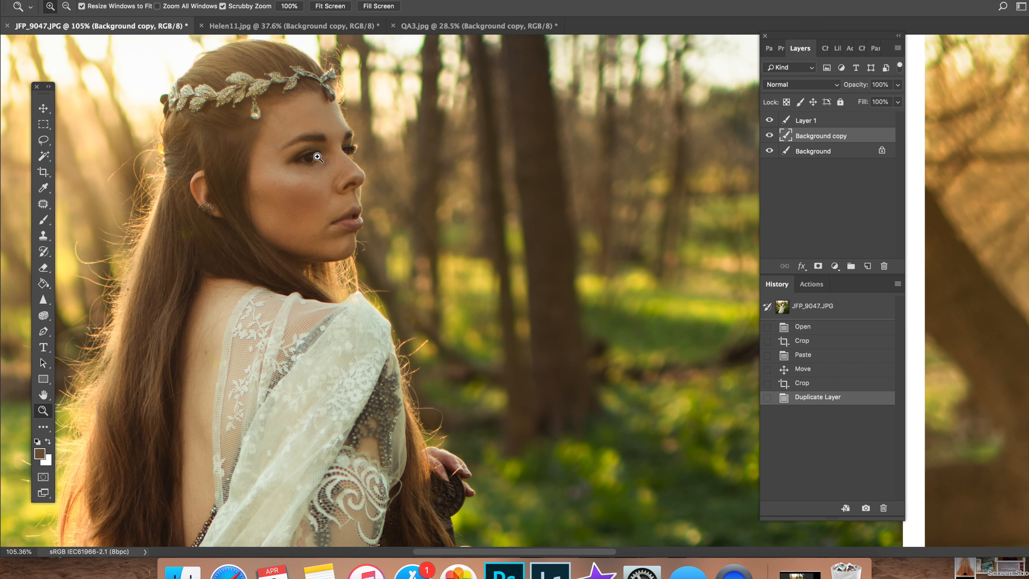
- Open the Liquify filter on JFP_9047.JPG's Background copy and ready the Forward Warp tool at the ear with brush size 107
left_click(296, 0)
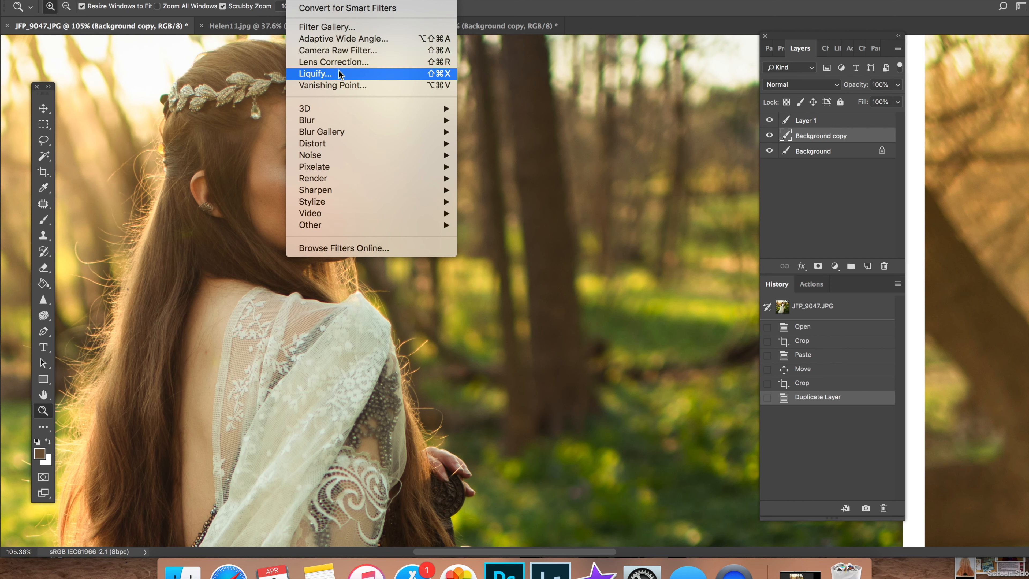
left_click(339, 74)
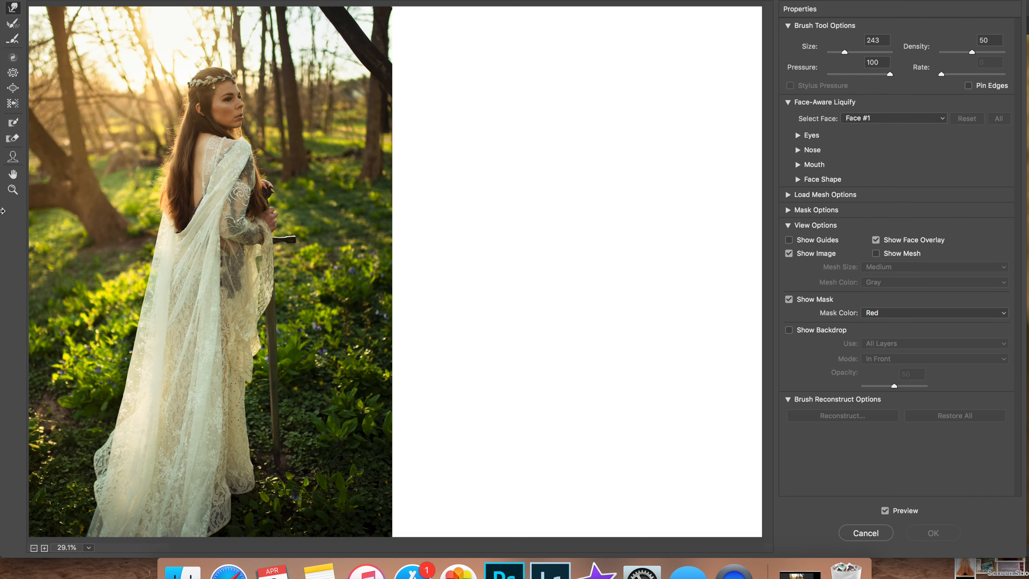
left_click(14, 191)
left_click(216, 110)
left_click(308, 170)
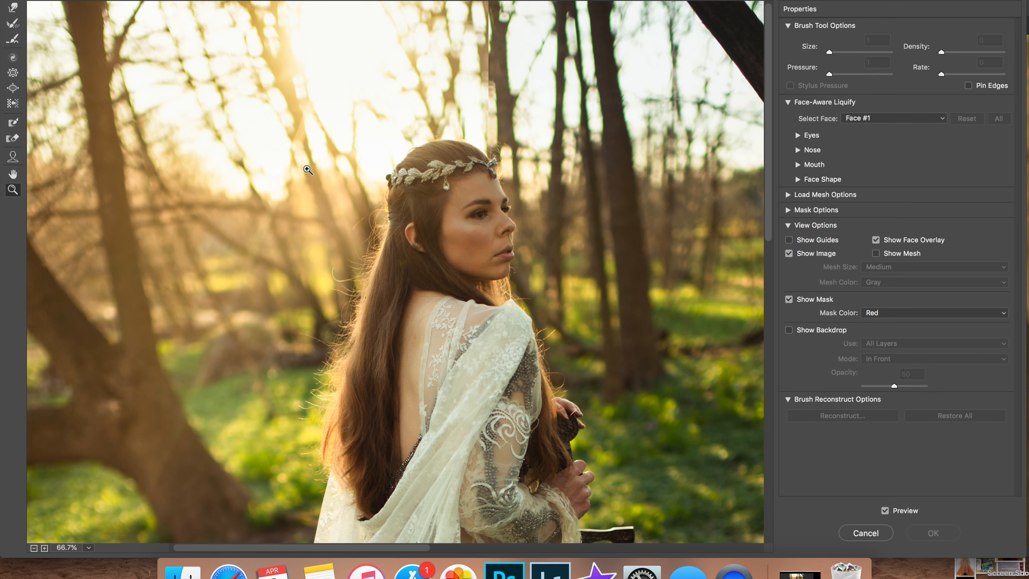
left_click(454, 217)
left_click(345, 346)
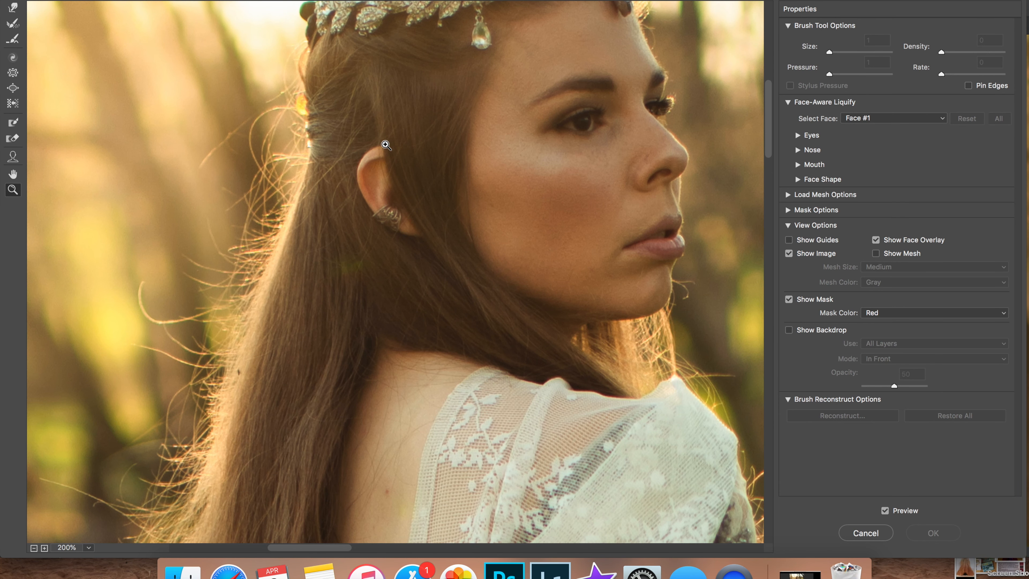
left_click(14, 7)
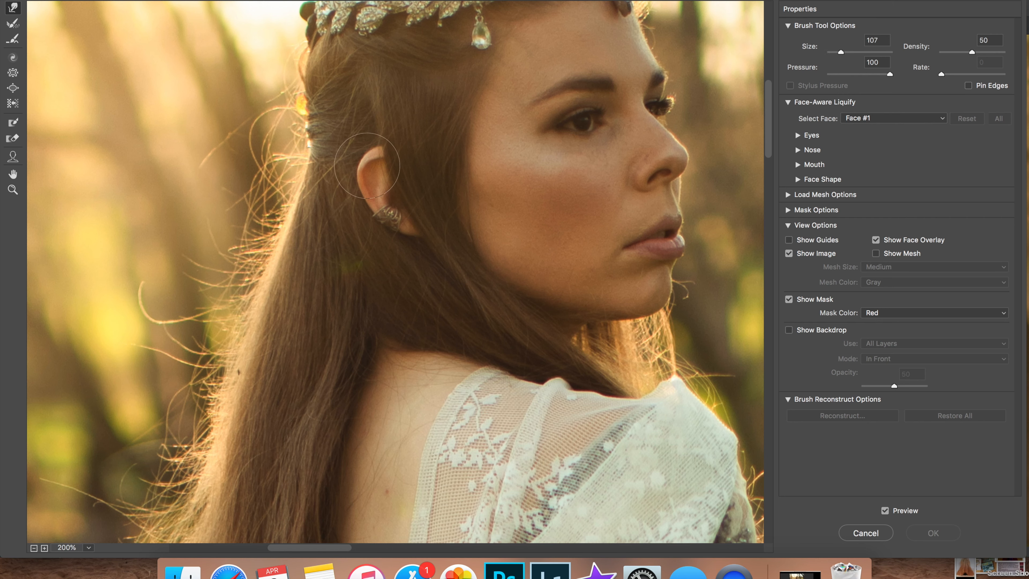
- Pull the top of the ear up and back into a point with progressively smaller Forward Warp brushes, and apply the Liquify changes
left_click_drag(366, 165, 347, 145)
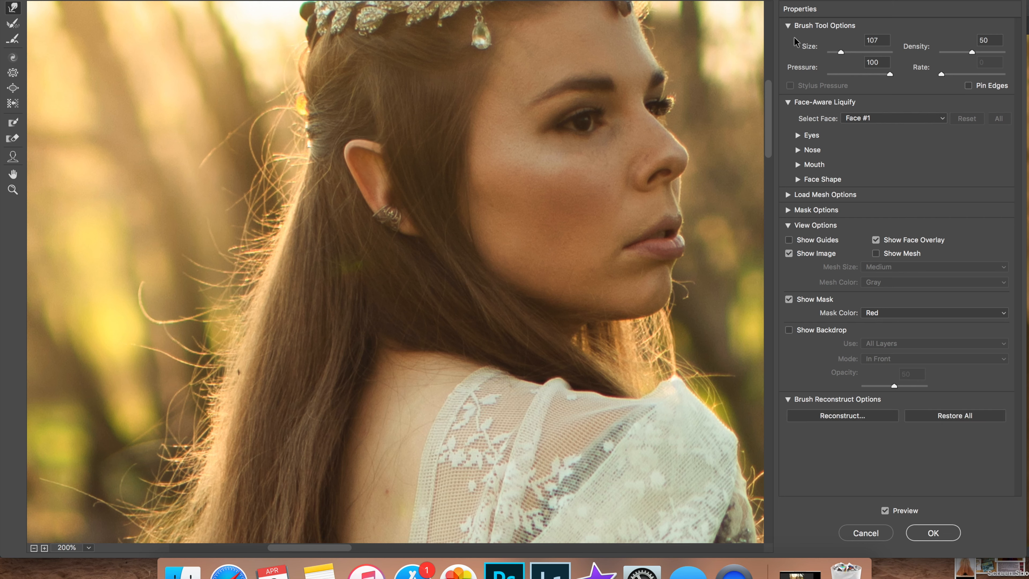
left_click_drag(838, 52, 837, 52)
left_click_drag(351, 148, 339, 137)
left_click(137, 1)
left_click(166, 13)
left_click_drag(350, 145, 338, 135)
left_click_drag(837, 52, 835, 52)
left_click_drag(341, 138, 339, 136)
left_click(932, 532)
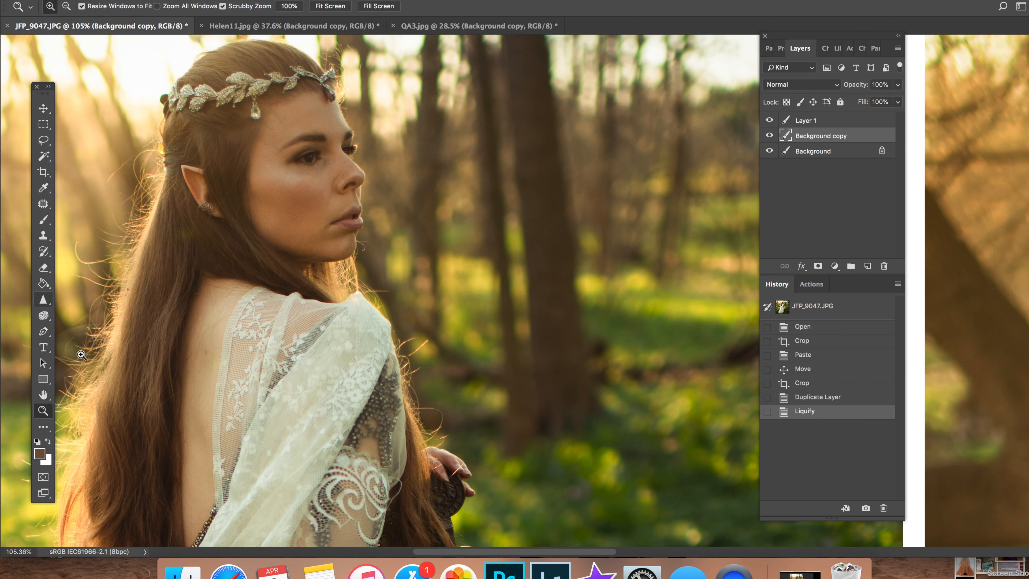
- Set up the Eraser with an 11 px brush for close work around the pointed ear on Background copy
left_click_drag(184, 180, 243, 179)
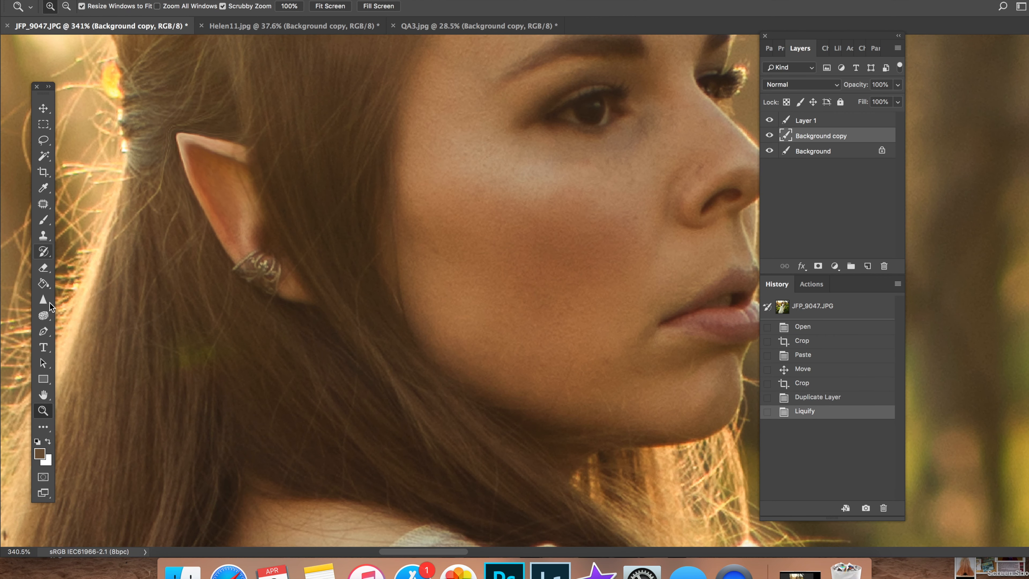
left_click(44, 268)
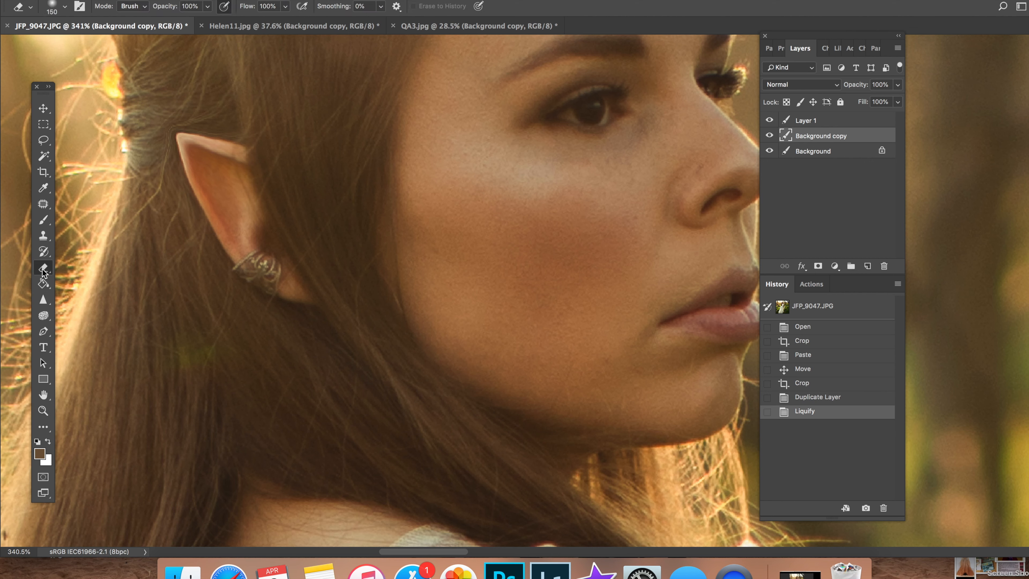
left_click(57, 8)
left_click(83, 44)
left_click(76, 42)
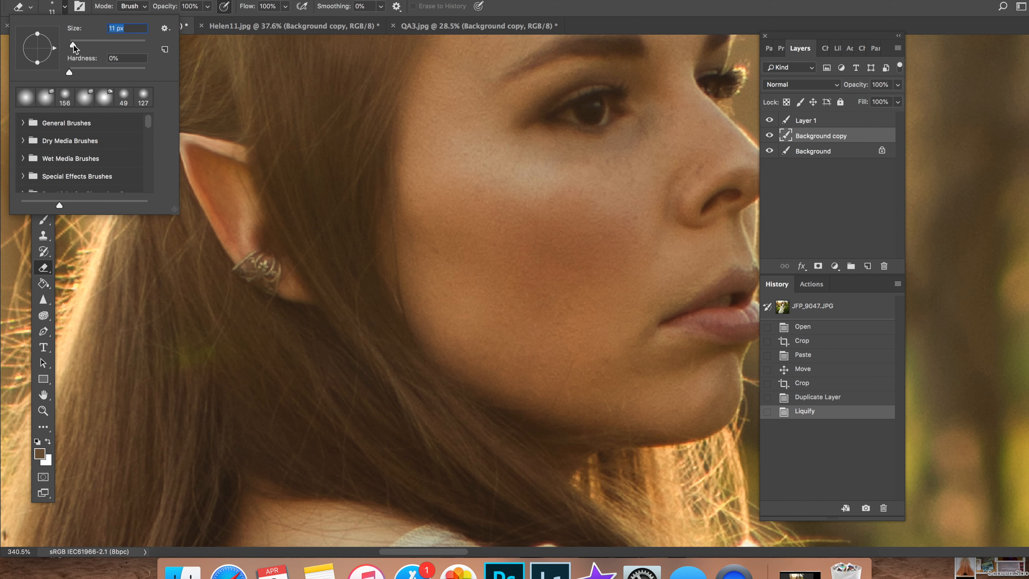
left_click(239, 120)
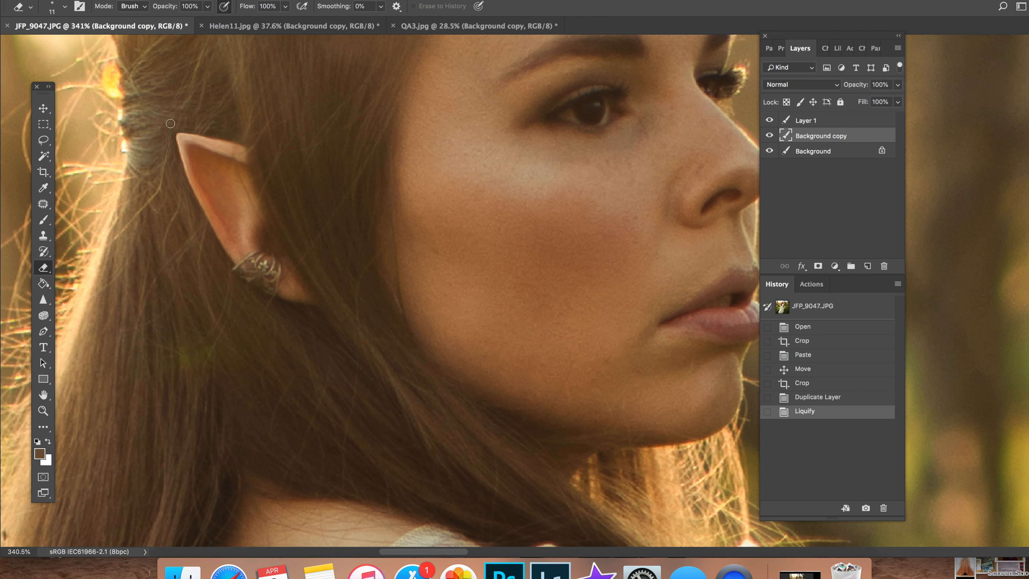
- Erase the distorted hair on Background copy around the ear tip and along the ear's back edge down toward the earring
left_click(175, 126)
left_click_drag(168, 144, 175, 171)
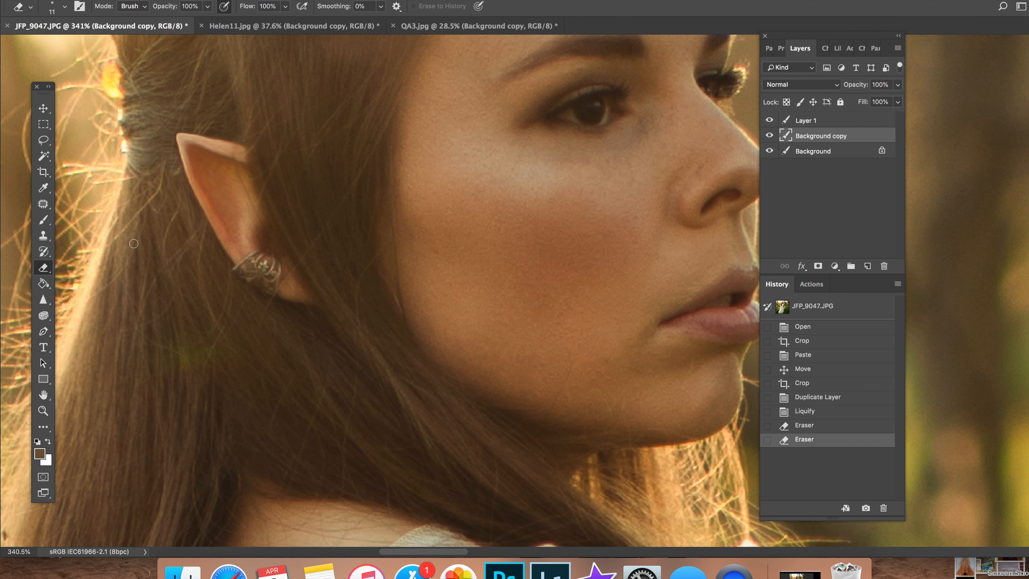
left_click_drag(184, 194, 160, 142)
left_click_drag(183, 185, 170, 154)
left_click_drag(182, 200, 153, 166)
left_click_drag(153, 206, 143, 168)
mouse_move(149, 122)
left_mouse_down()
mouse_move(170, 130)
mouse_move(168, 149)
left_mouse_up()
left_click_drag(204, 221, 184, 188)
left_click_drag(213, 254, 197, 240)
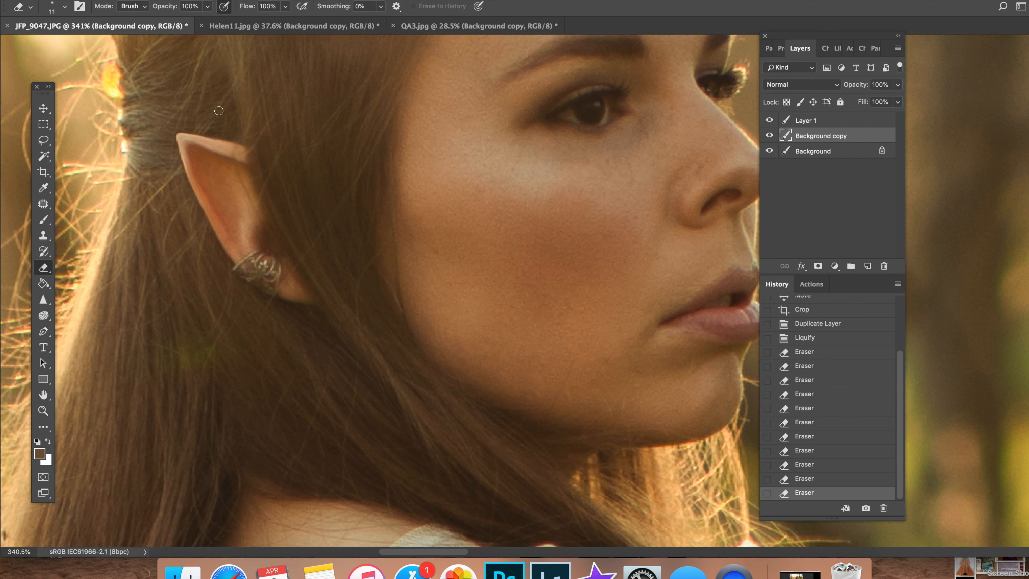
- Erase more of the warped hair behind the ear, comparing with the original by toggling Background copy's visibility
left_click_drag(136, 138, 141, 222)
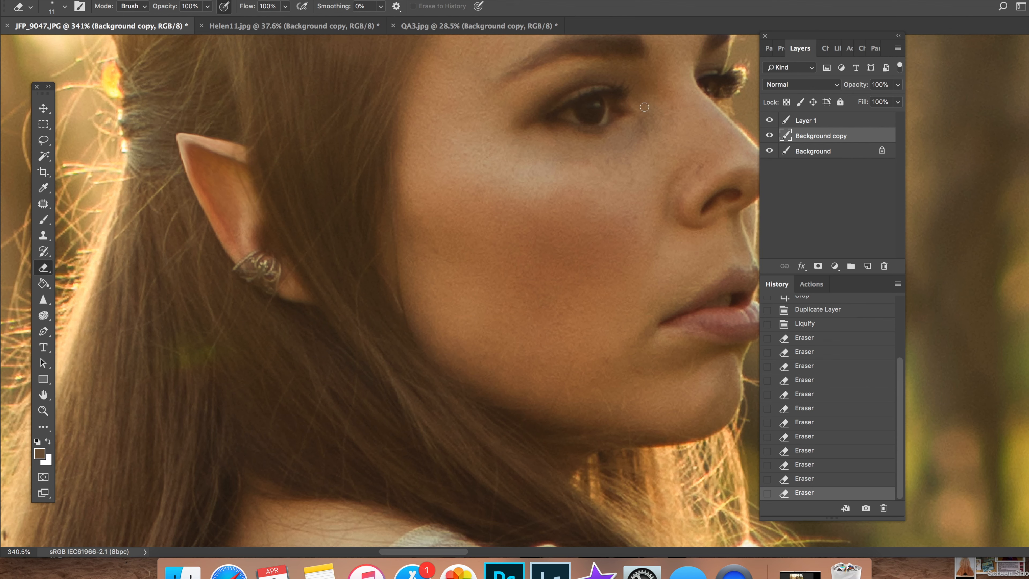
left_click(769, 136)
left_click(769, 135)
left_click_drag(187, 214, 195, 232)
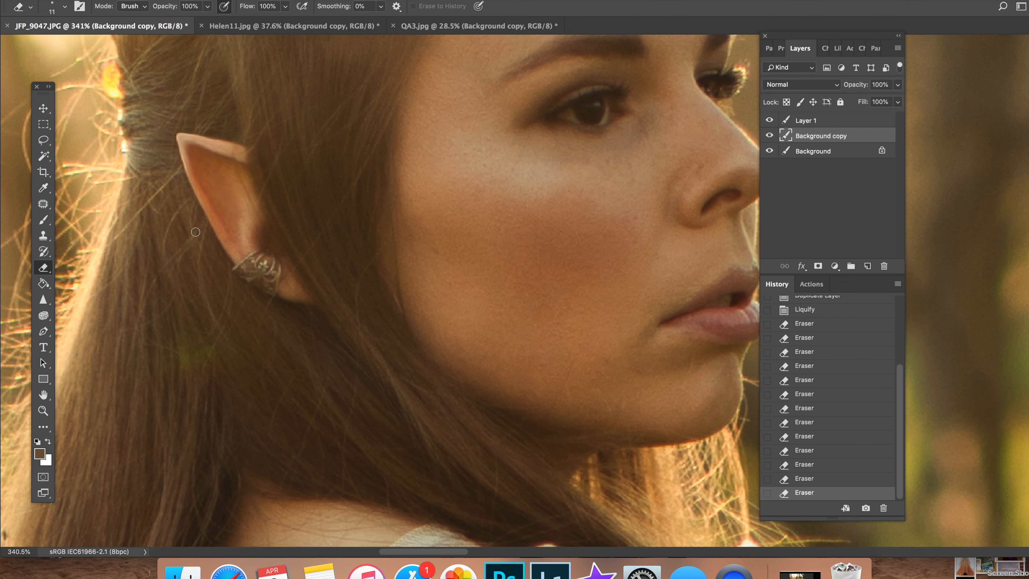
- Examine the finished elf ear in JFP_9047.JPG from full-figure view to close-up, including the neighbouring version of the photo
scroll(285, 228, "right", 3)
scroll(285, 228, "up", 2)
key("z")
left_click_drag(504, 296, 440, 310)
scroll(442, 310, "right", 4)
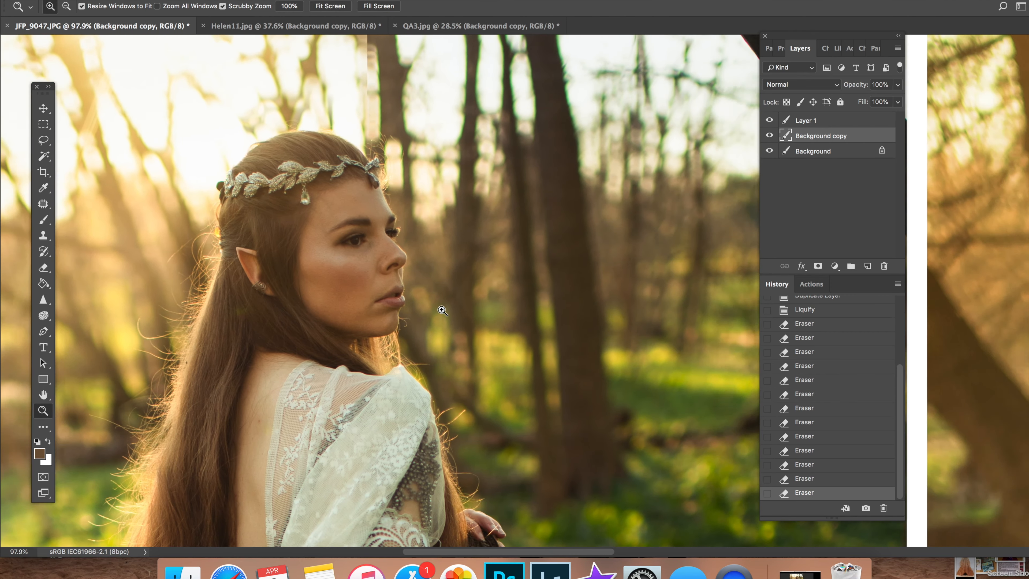
scroll(443, 310, "right", 10)
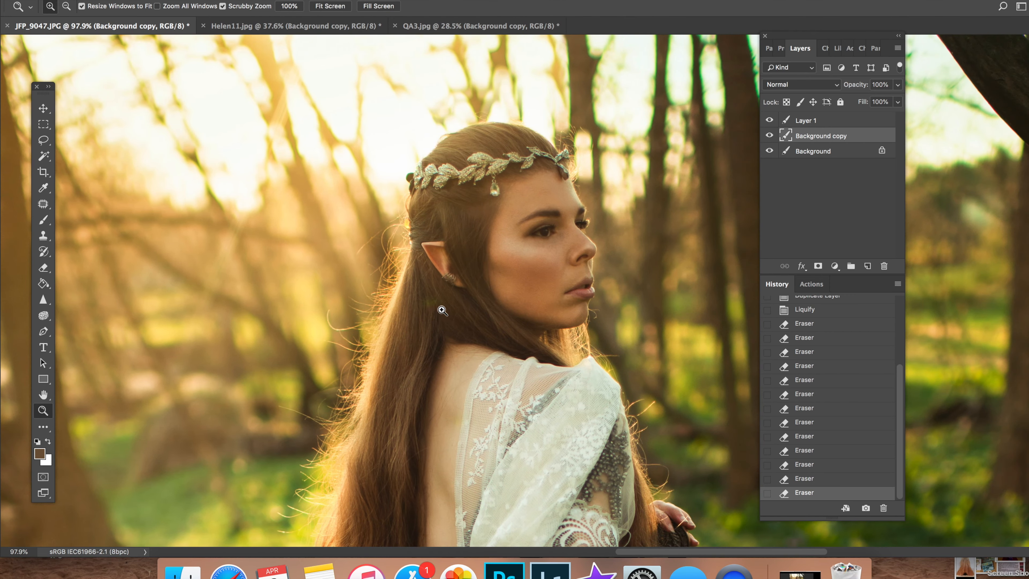
left_click_drag(432, 308, 394, 318)
scroll(423, 316, "left", 6)
scroll(394, 318, "left", 1)
scroll(395, 318, "left", 5)
scroll(395, 318, "down", 3)
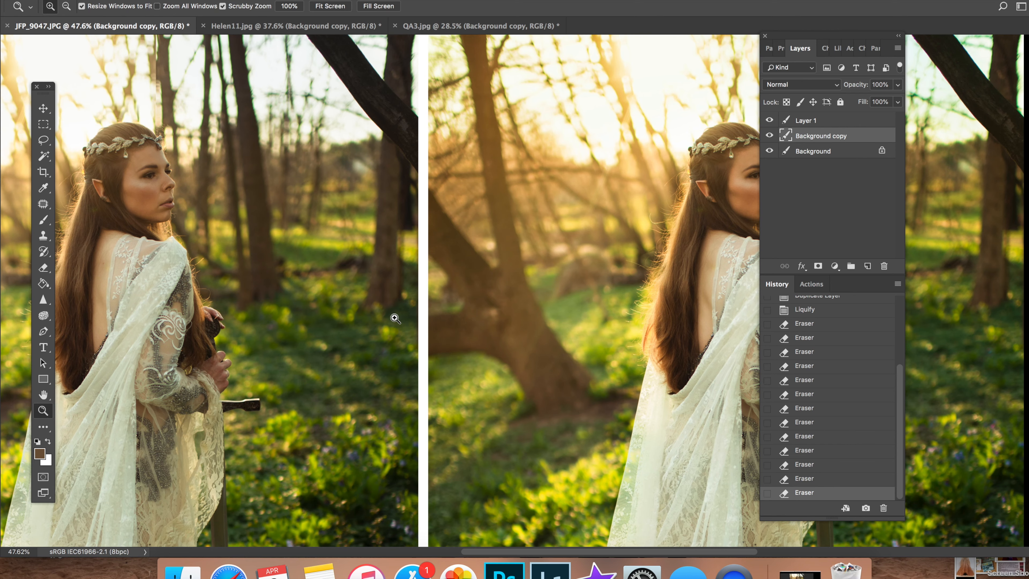
scroll(395, 318, "left", 2)
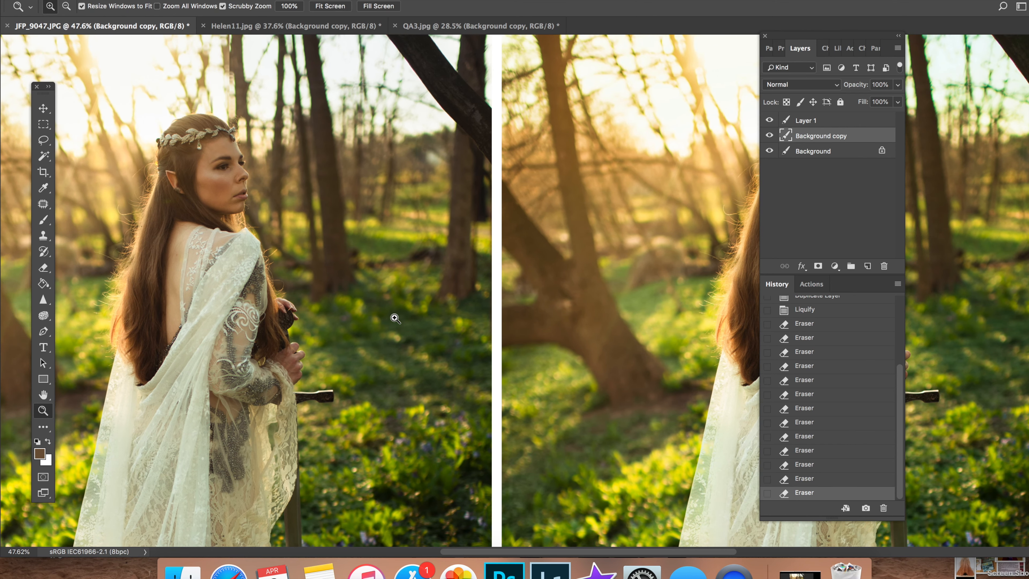
scroll(395, 318, "right", 8)
left_click_drag(474, 145, 530, 145)
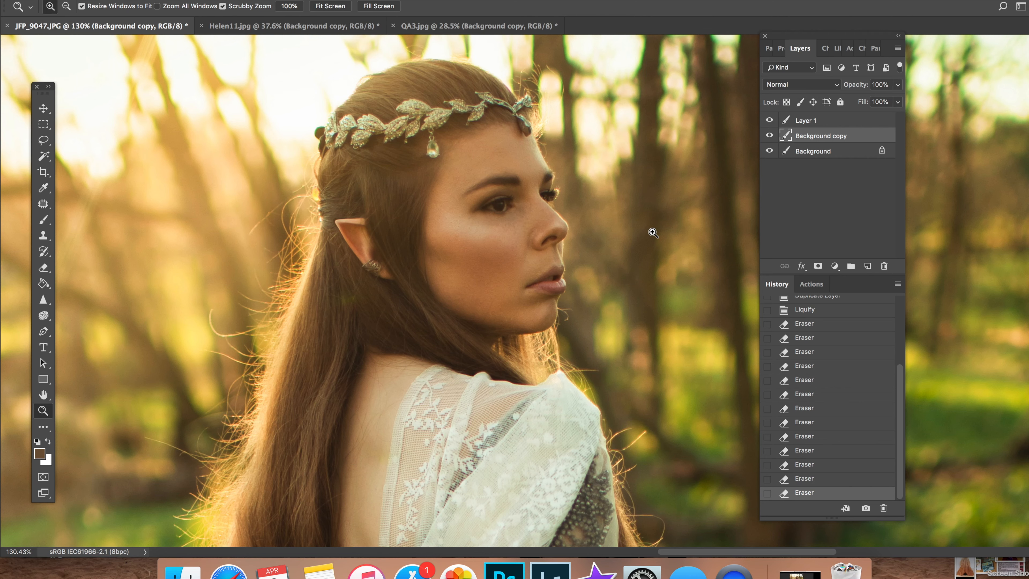